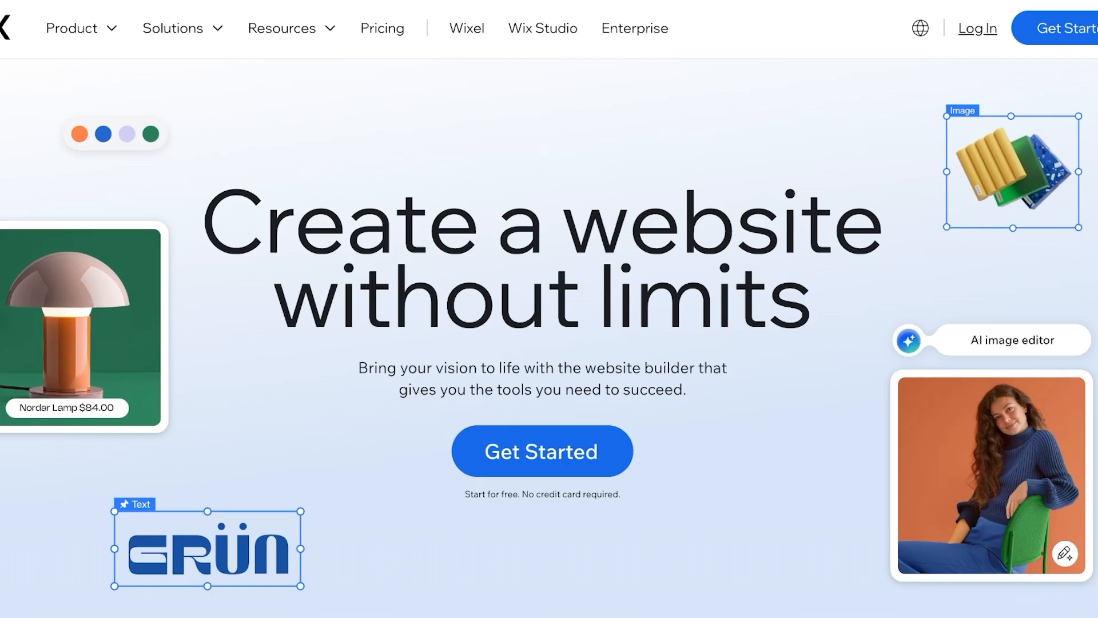
Scroll the Wix homepage past the hero, AI builder and customize sections to the eCommerce tools
scroll(549, 338, "down", 10)
scroll(549, 337, "down", 6)
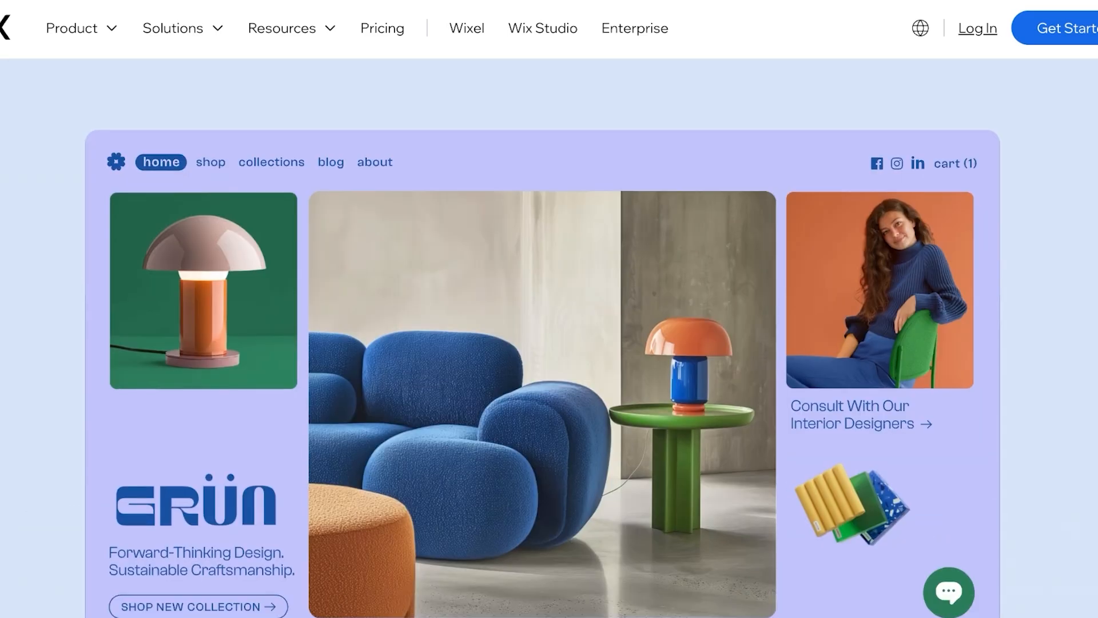
scroll(549, 337, "down", 15)
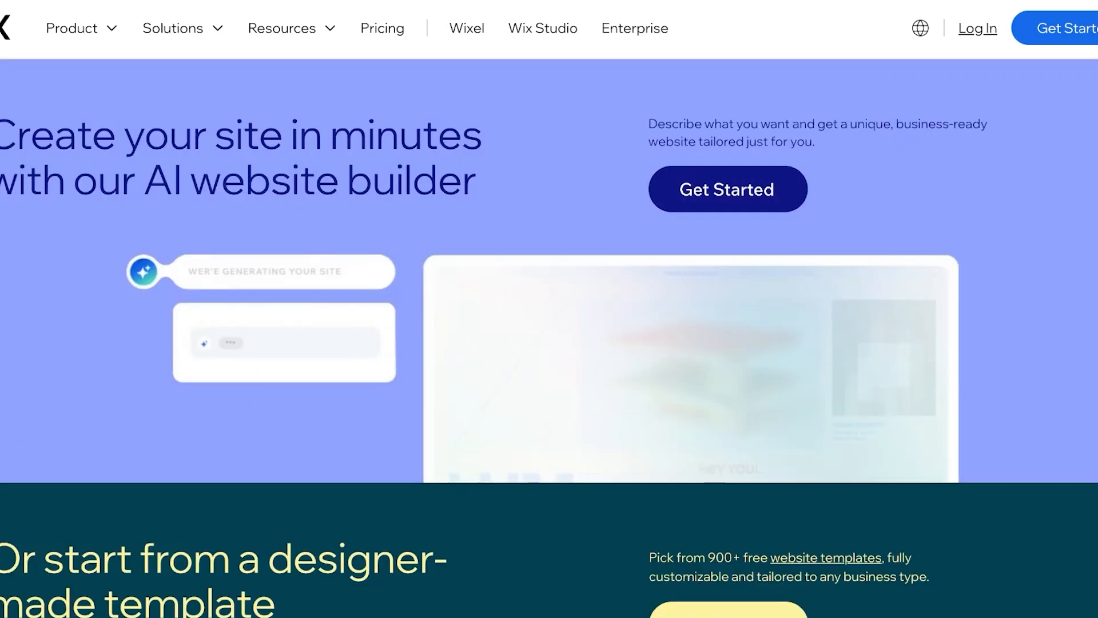
scroll(549, 338, "down", 14)
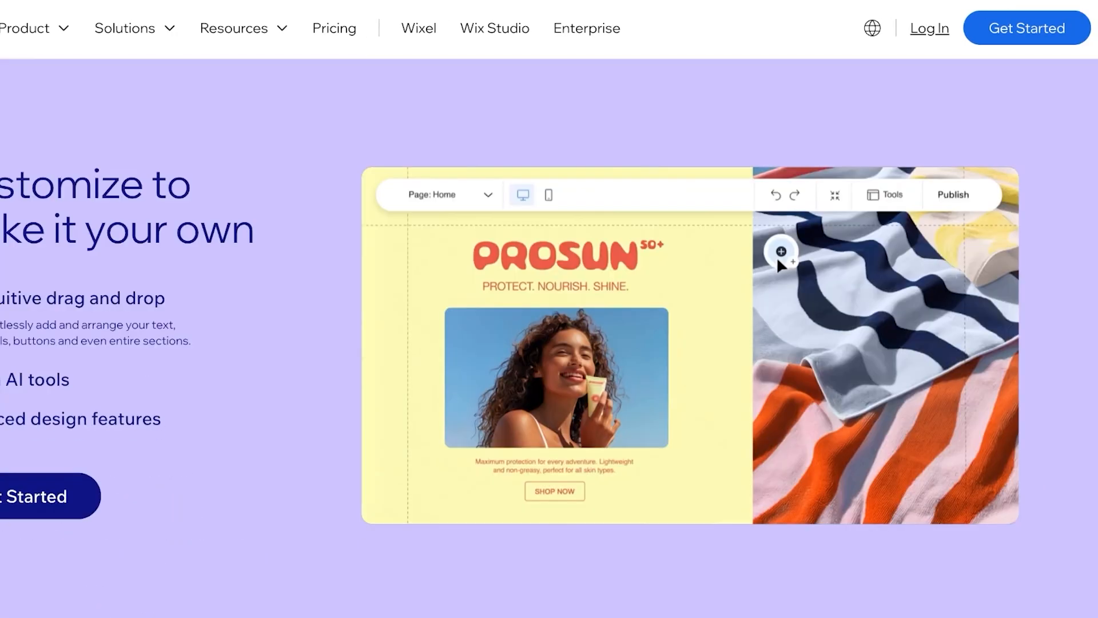
scroll(549, 337, "down", 3)
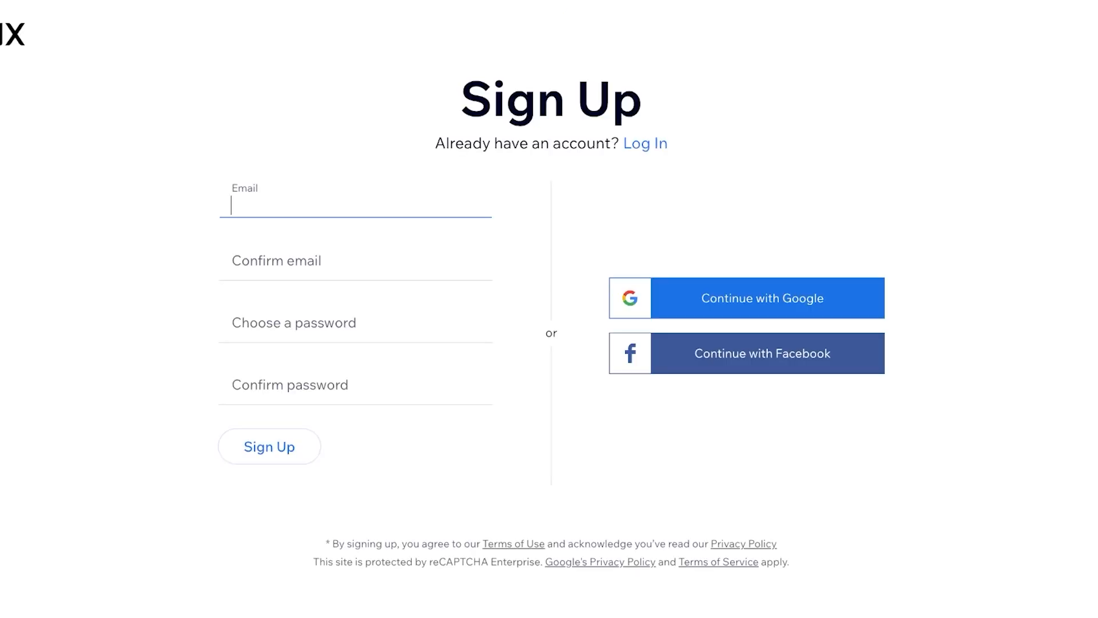
Switch from sign-up to log-in and continue with the Google account
left_click(645, 143)
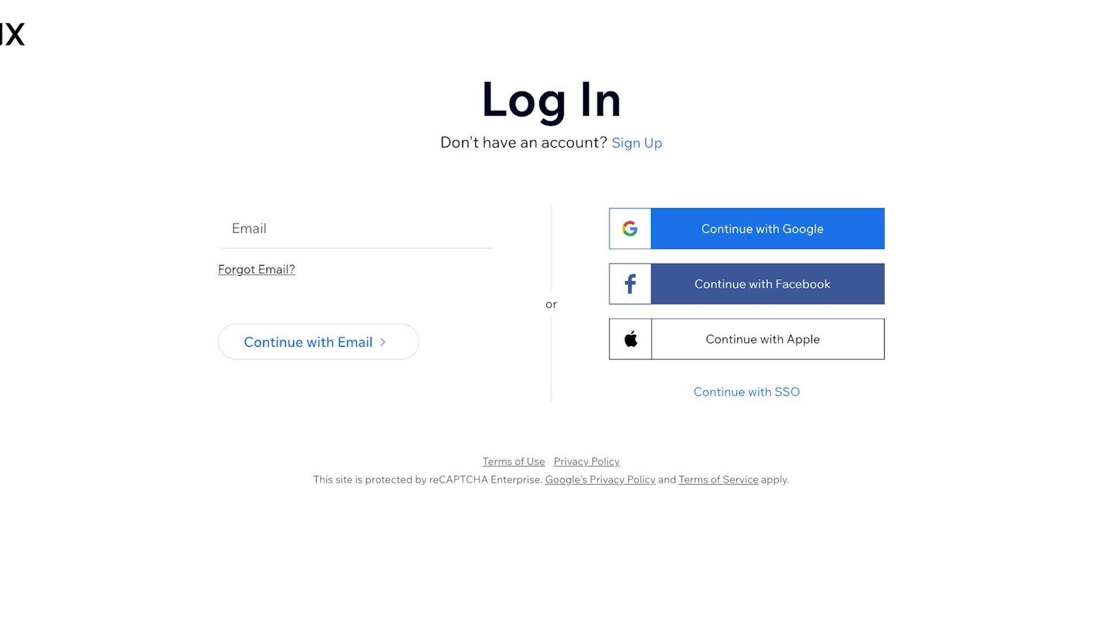
left_click(747, 229)
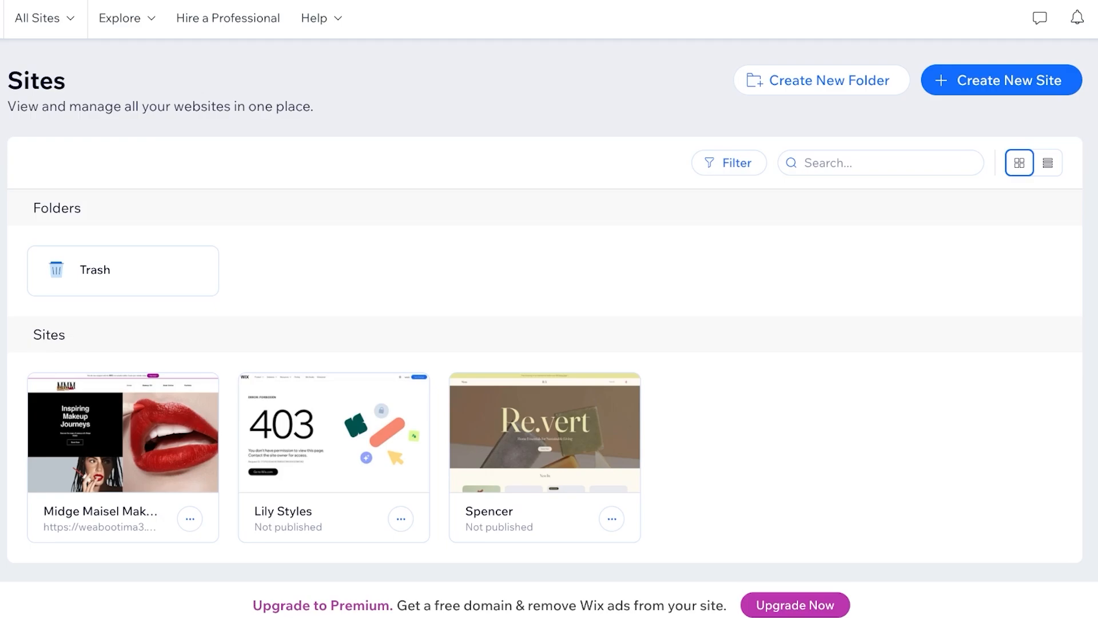
Create a new site from the Sites dashboard
left_click(1002, 81)
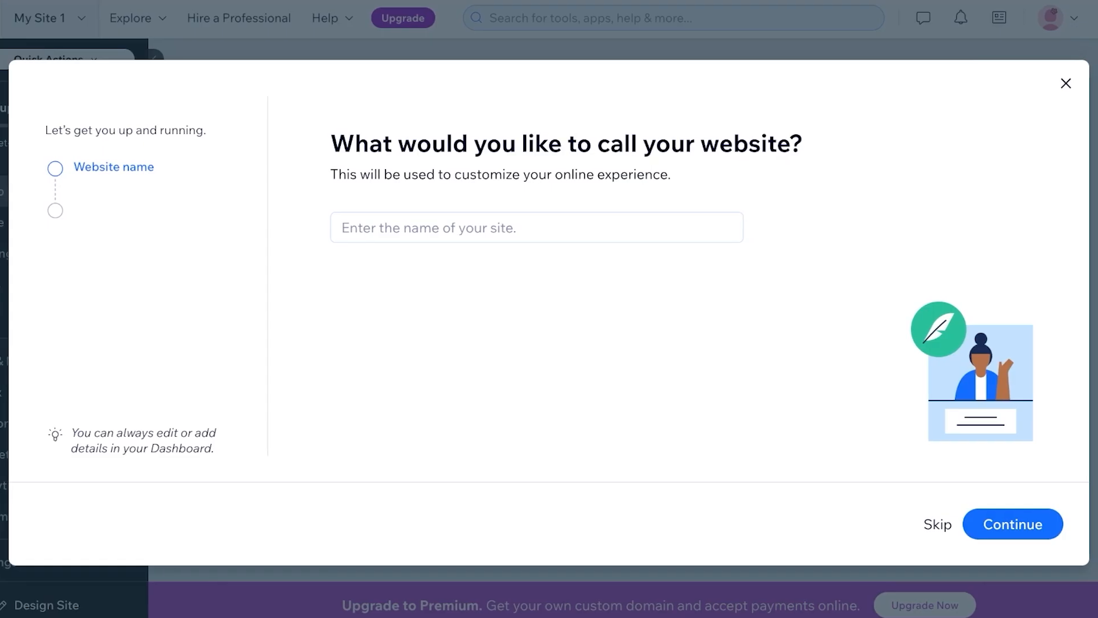
Name the site 'Lilys Life' and choose Build a community as its goal
left_click(539, 227)
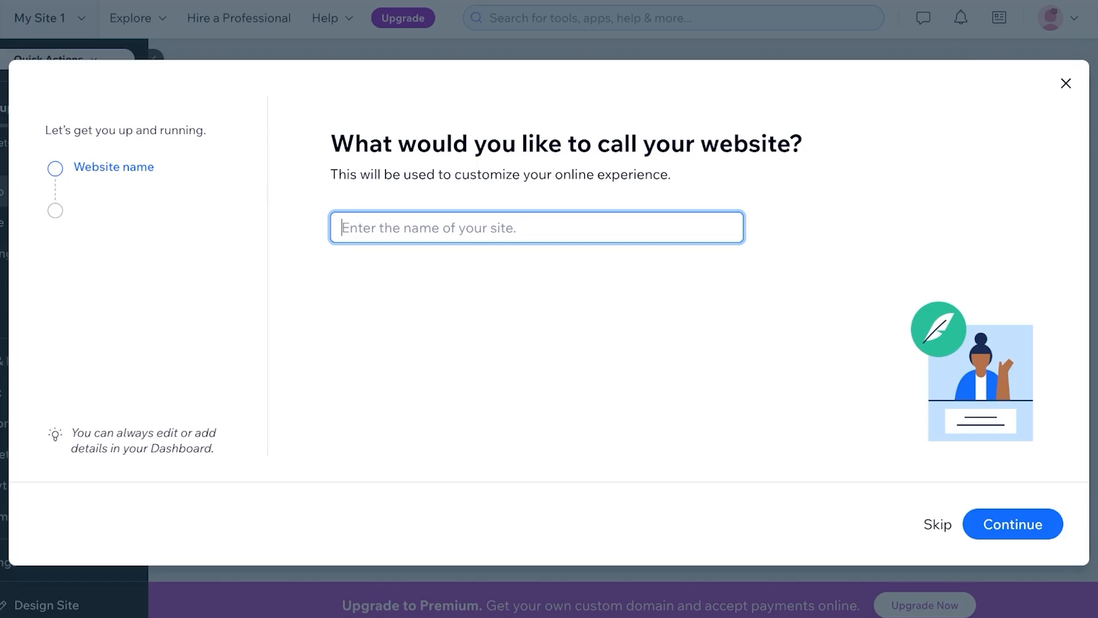
type("Lilys Life")
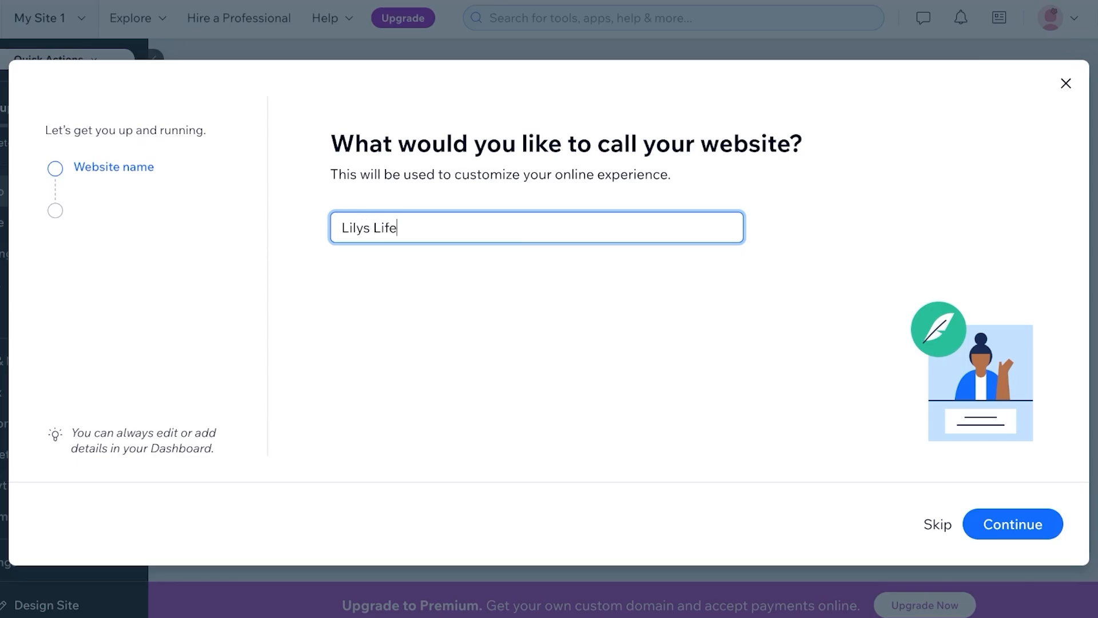
key("Return")
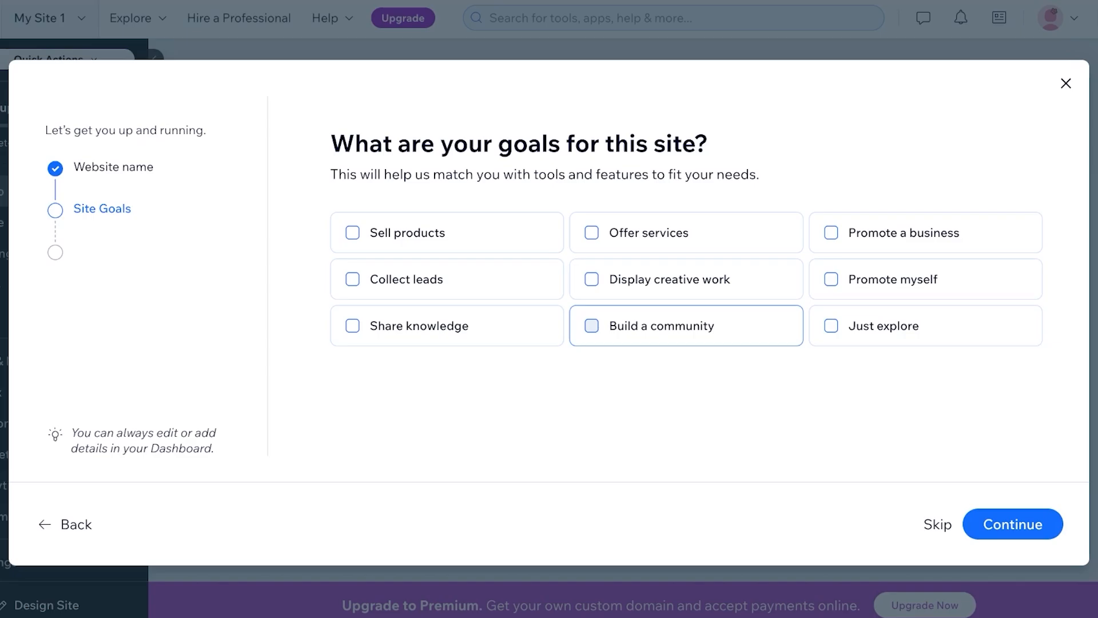
left_click(592, 325)
left_click(1013, 524)
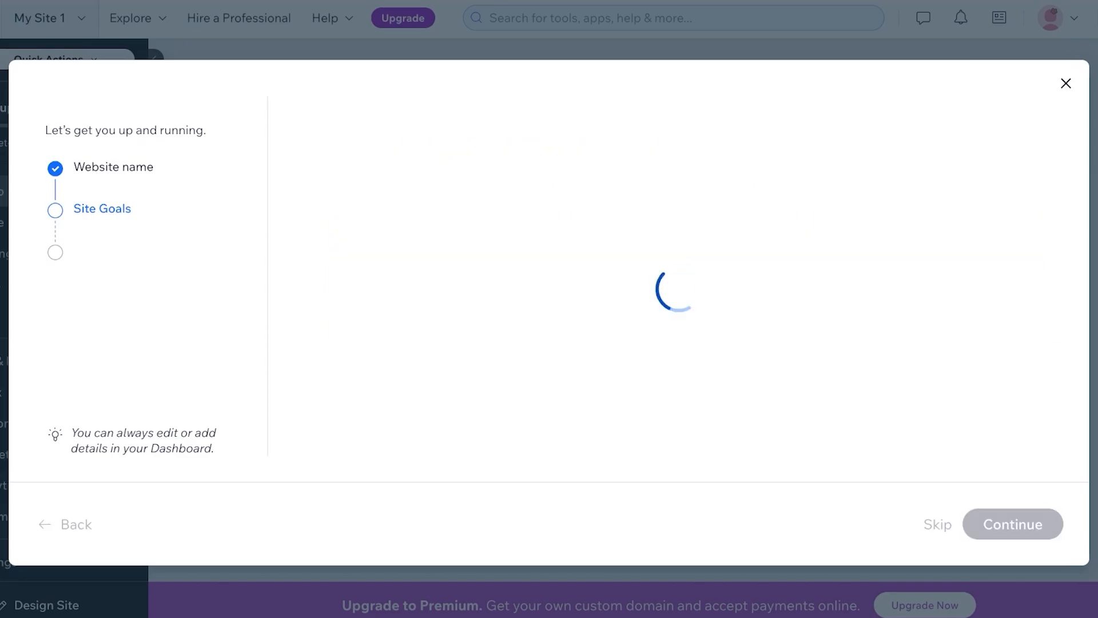
Add the Blog app, finish setup and go to the site's dashboard
scroll(596, 269, "down", 6)
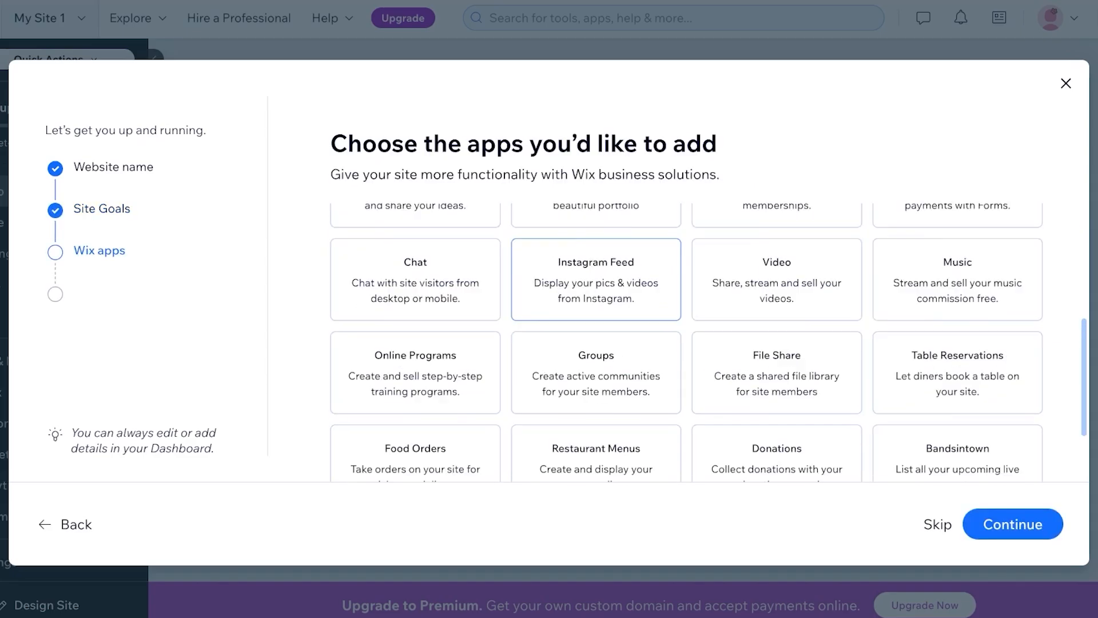
scroll(777, 309, "up", 6)
scroll(777, 309, "down", 6)
scroll(967, 360, "up", 6)
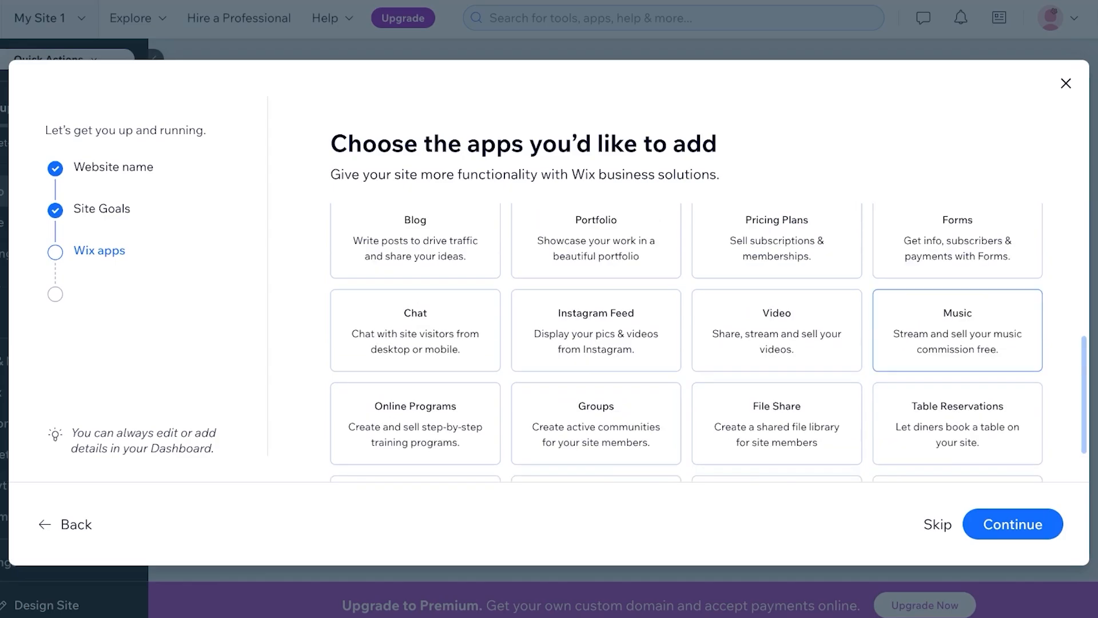
scroll(415, 369, "down", 2)
left_click(416, 369)
scroll(416, 369, "up", 2)
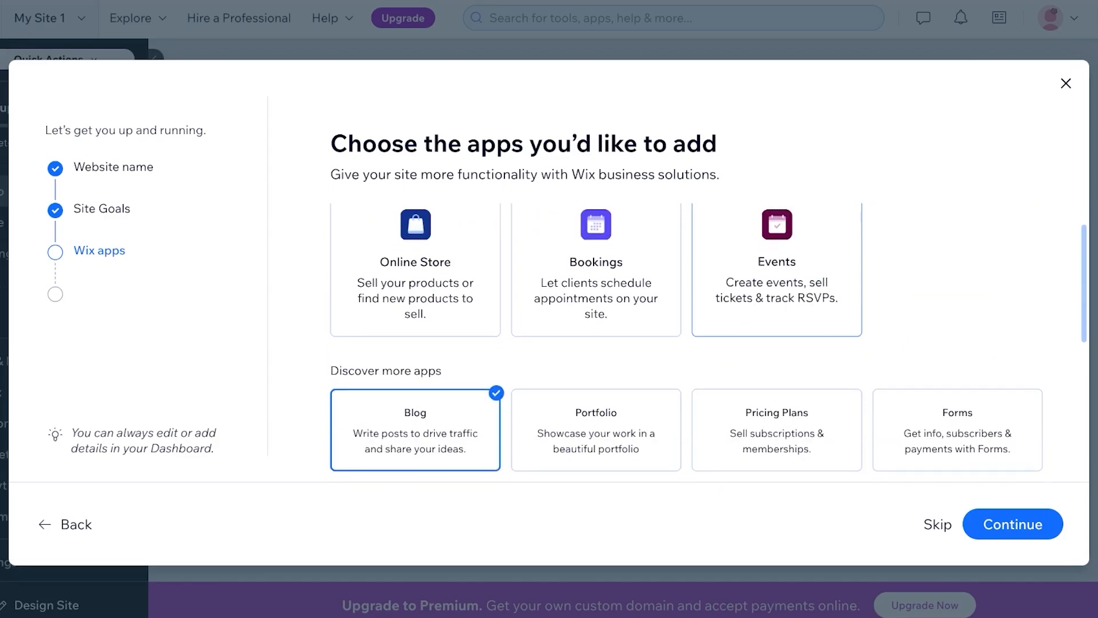
scroll(957, 400, "down", 5)
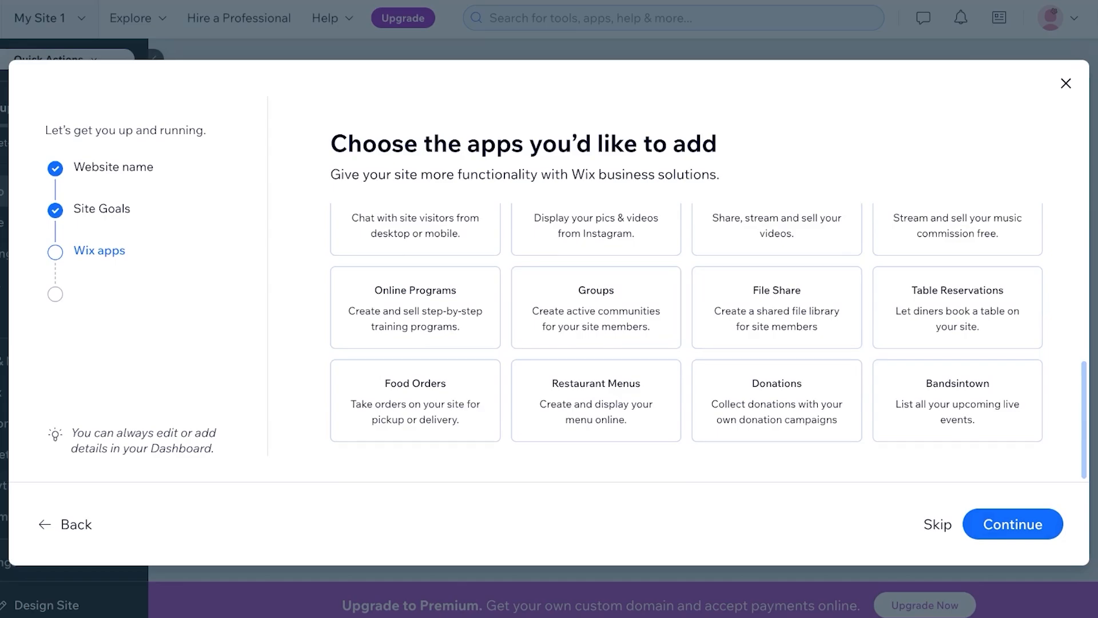
left_click(1013, 524)
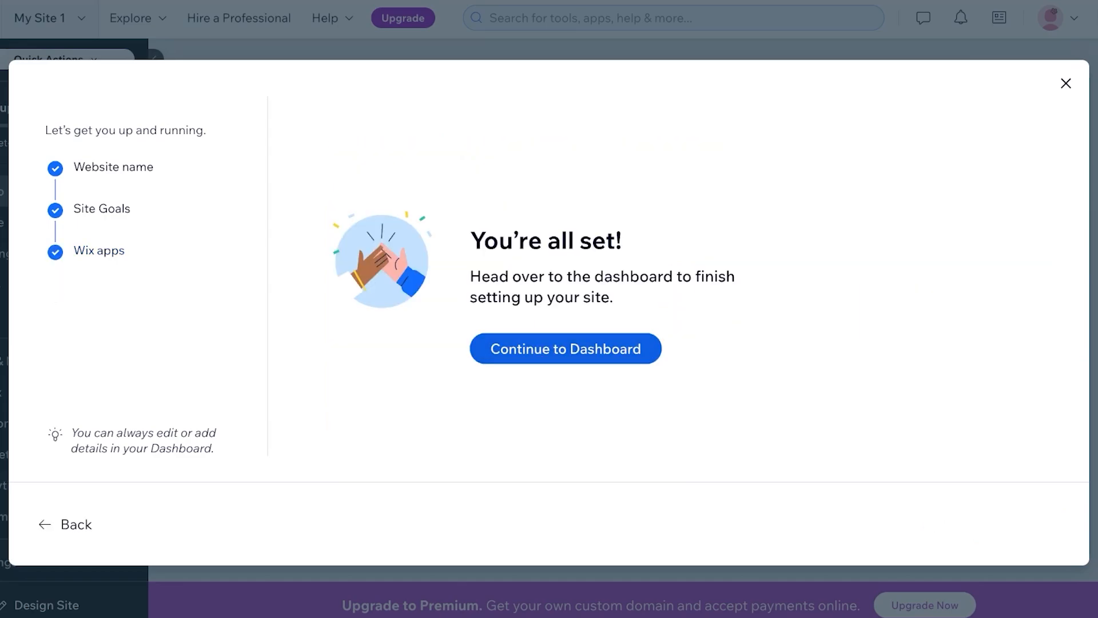
left_click(566, 349)
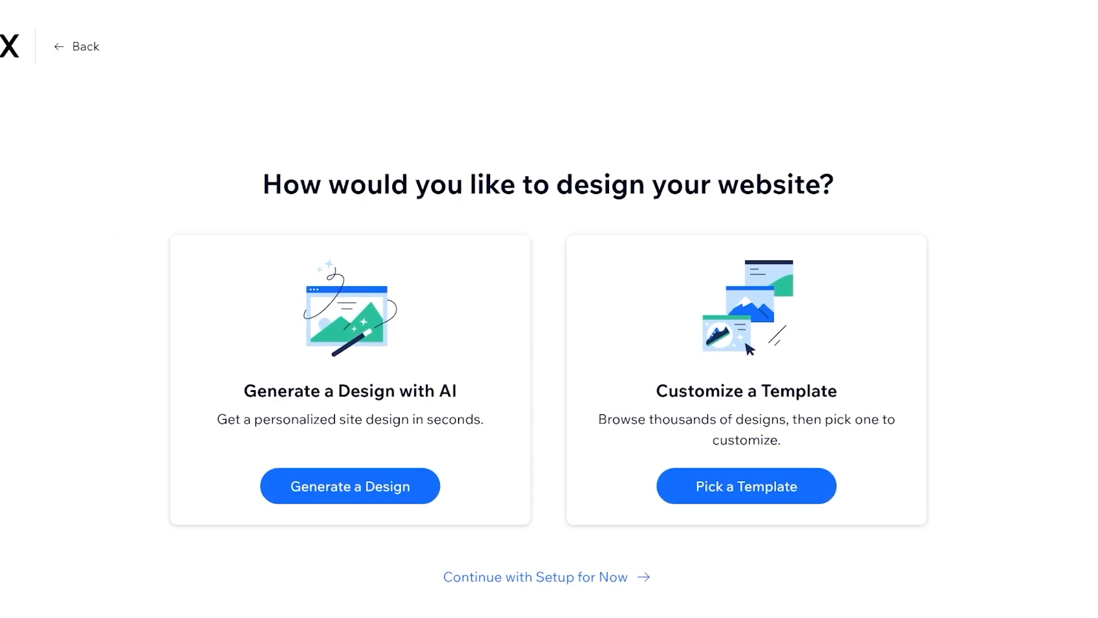
Have Wix AI generate a design for the Lilys Life site
left_click(350, 486)
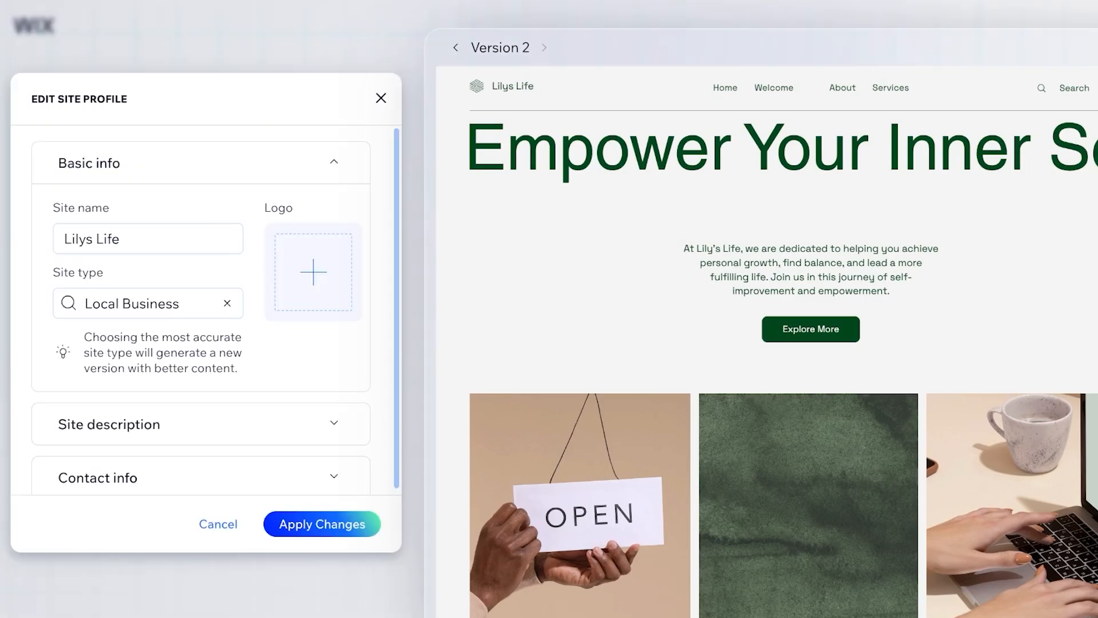
Set the site type to Blog, describe its life, home, fashion, shopping and makeup topics, and enter the owner's e-mail
left_click(227, 304)
type("Blog")
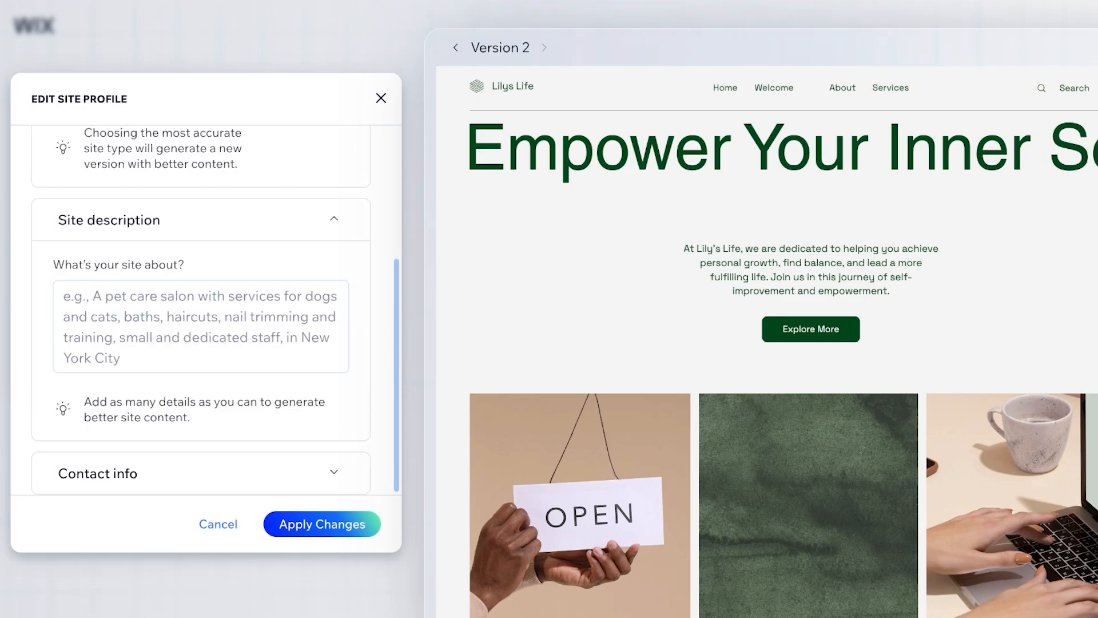
left_click(201, 327)
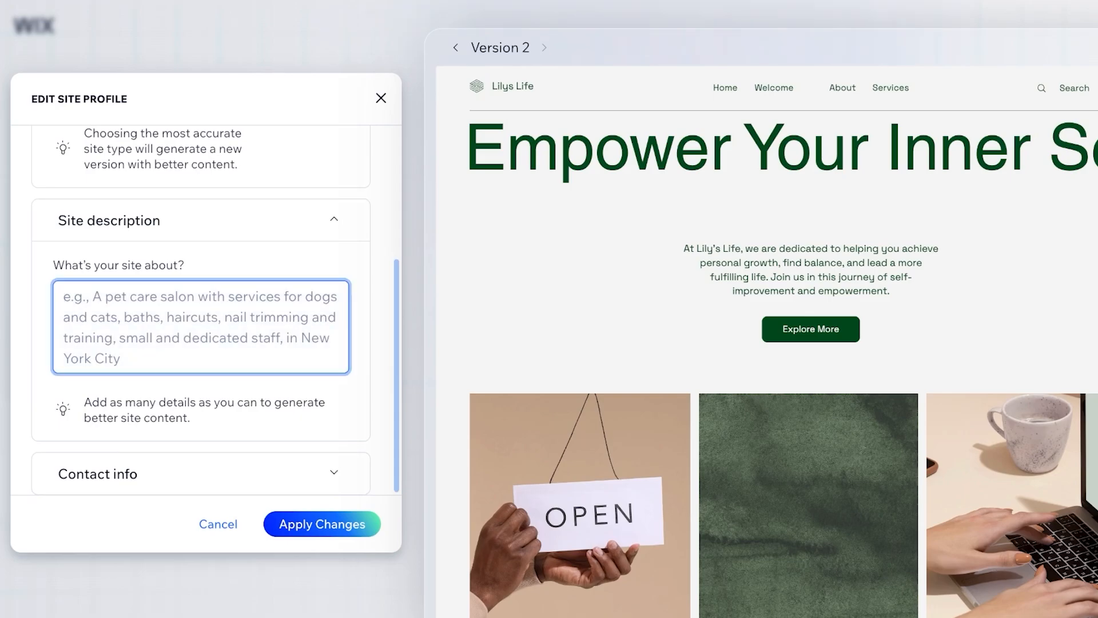
type("Hi, Im")
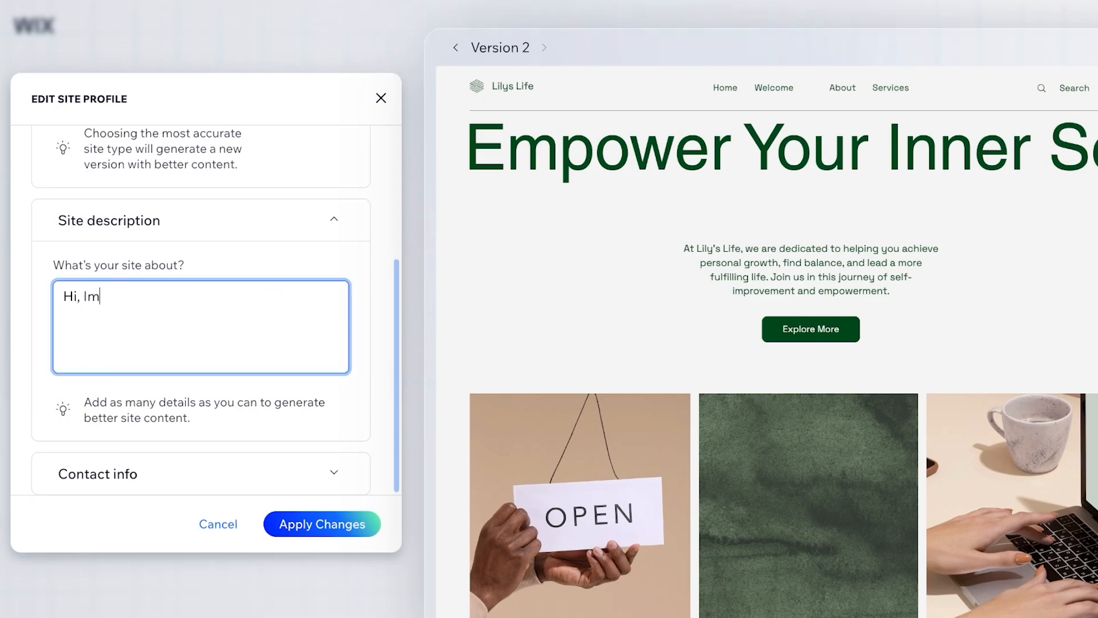
type(" lily im 23 and")
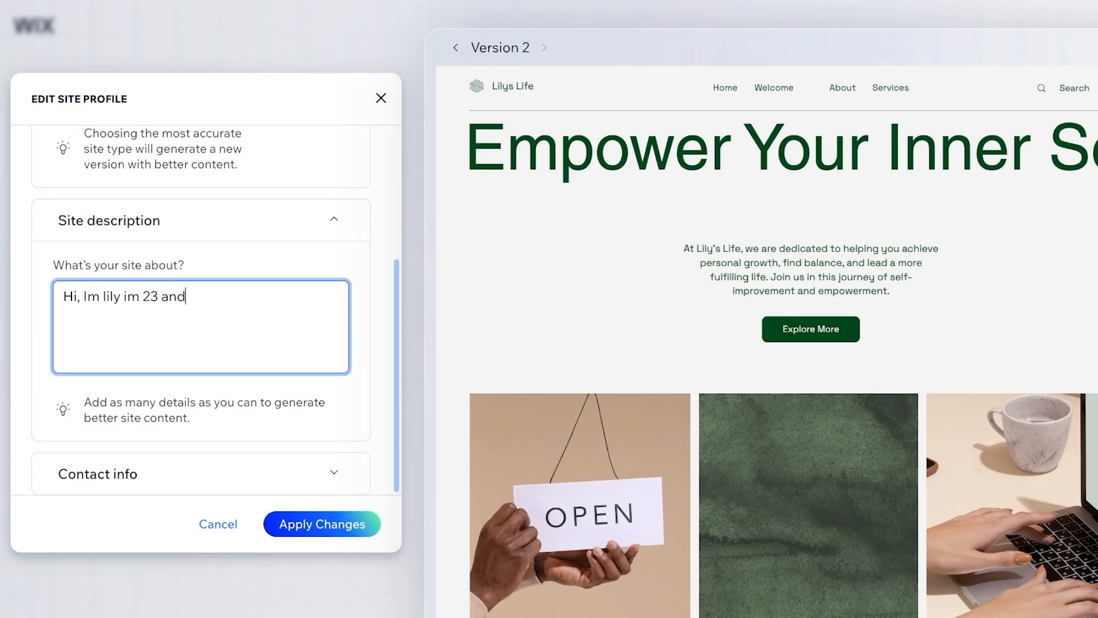
type(" navigating life. I wr")
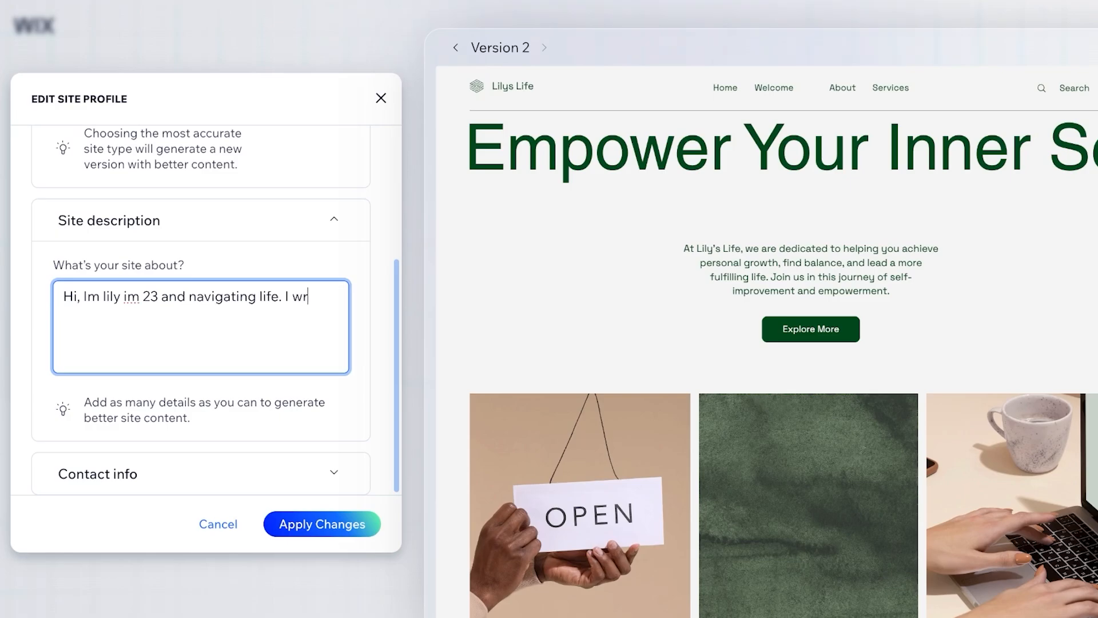
type("ite blogs about")
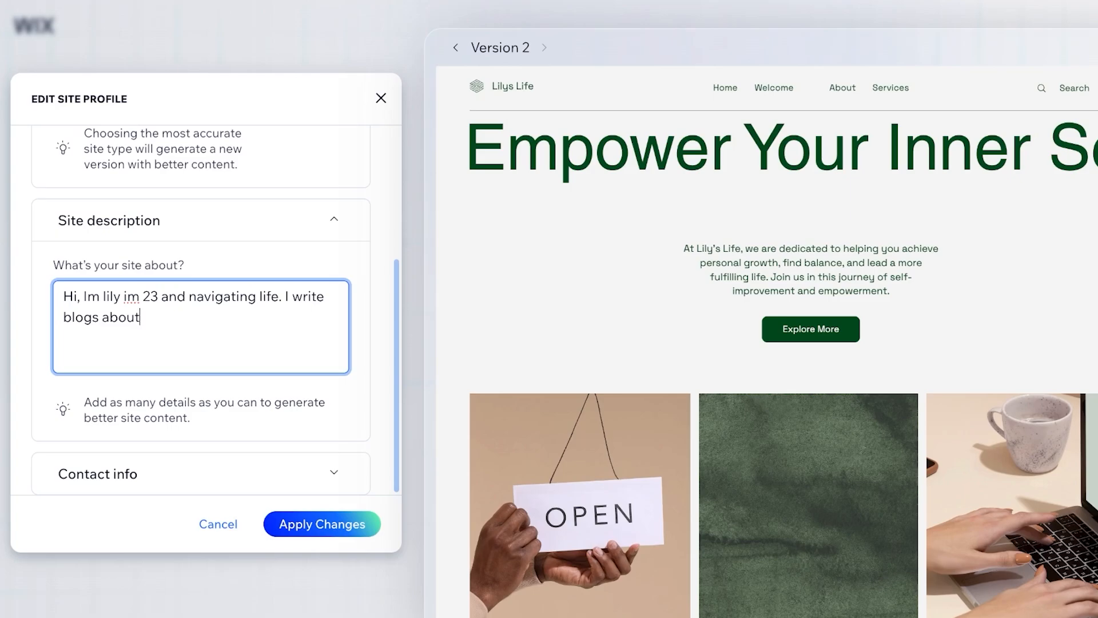
type(" life, home, fashion, shopping ,mak")
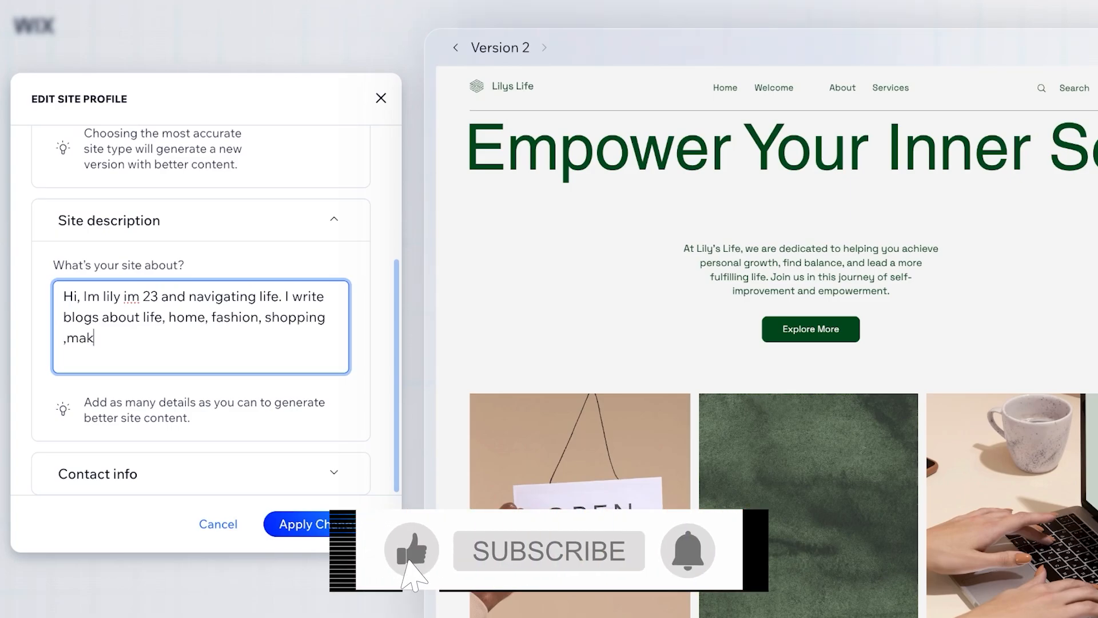
type("eup")
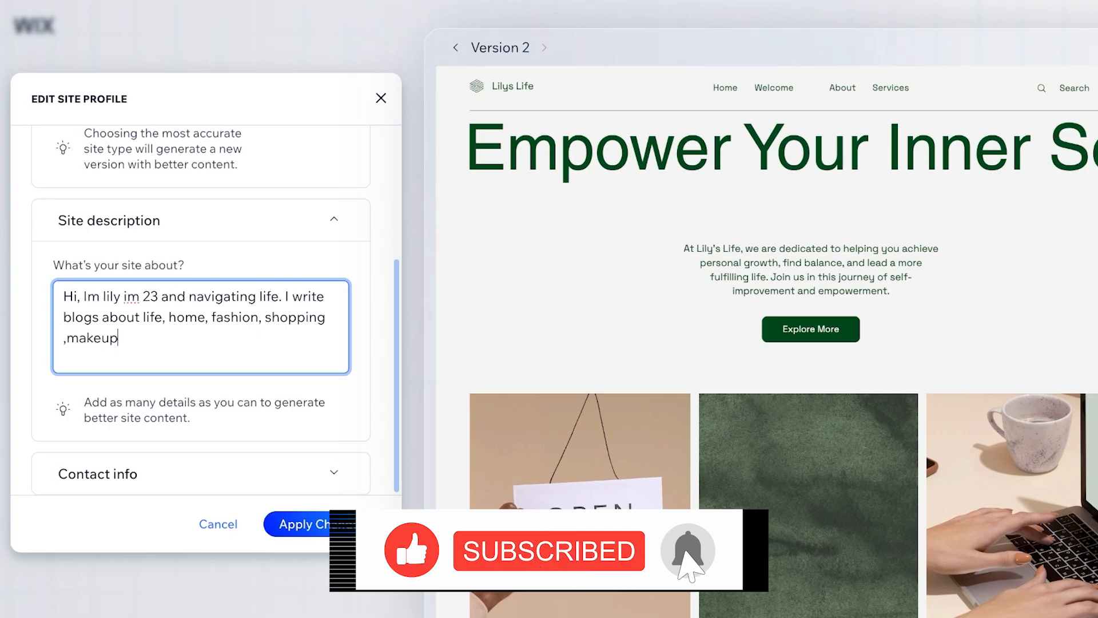
type(" and all girly things.")
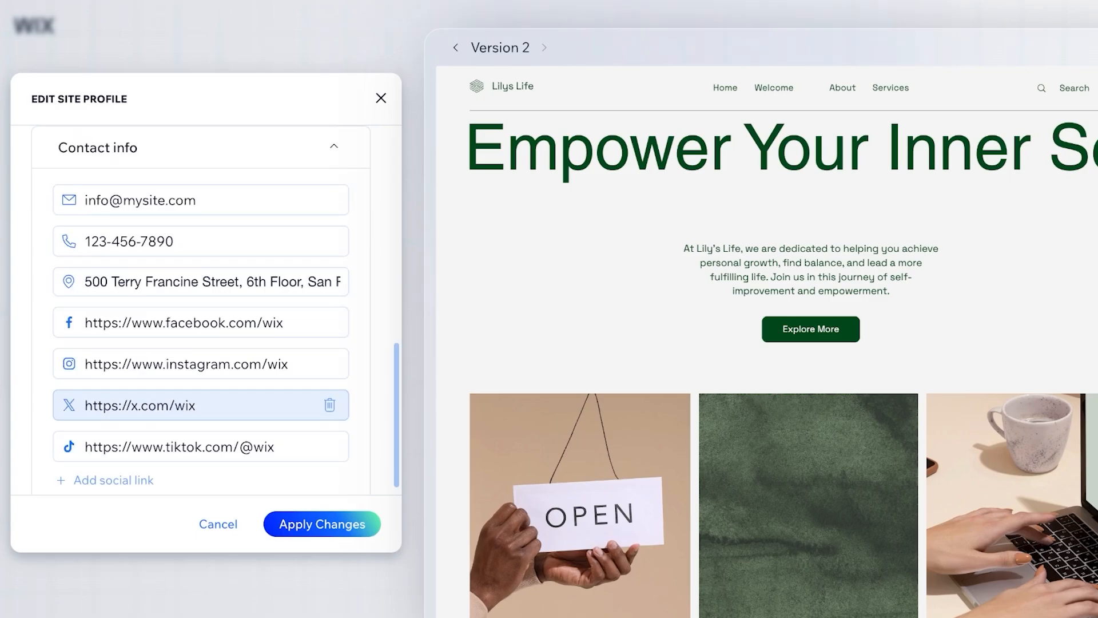
left_click(200, 198)
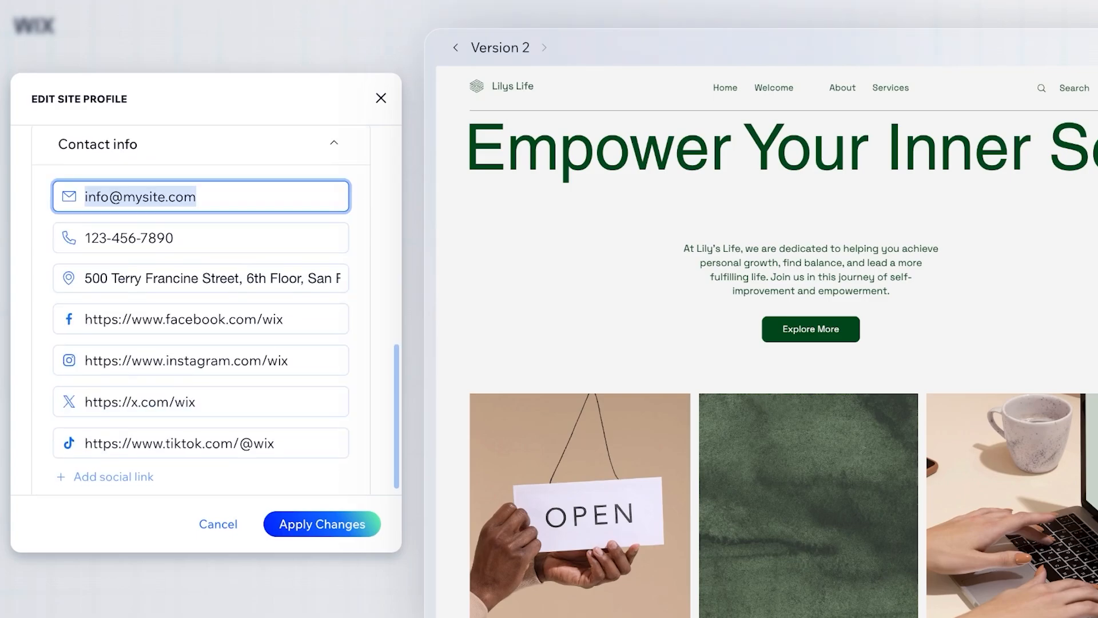
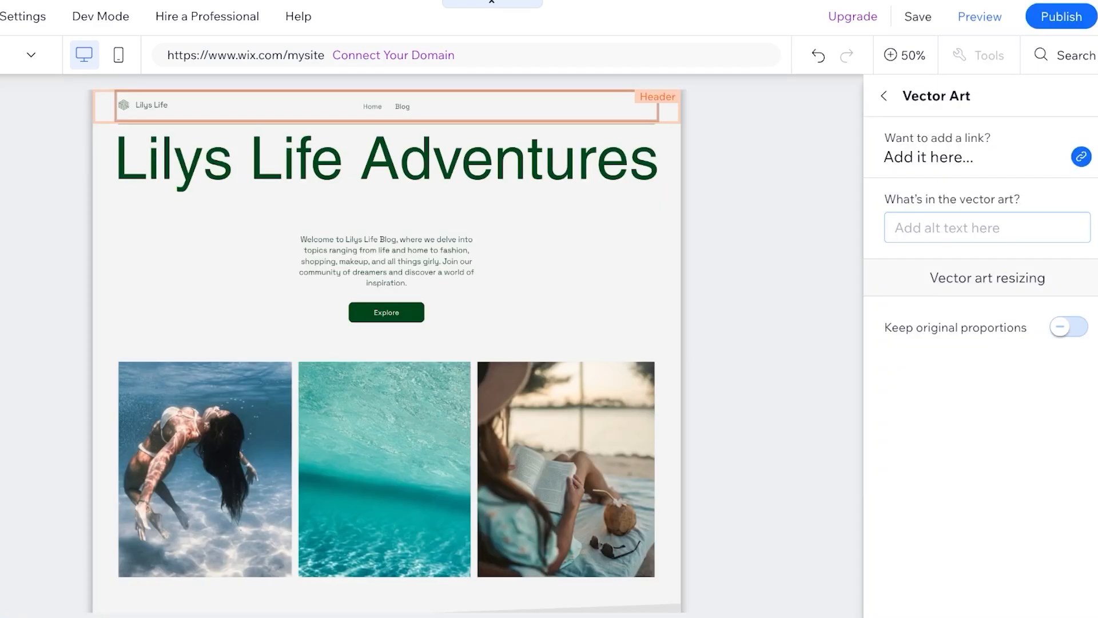
Replace the header logo with a woman silhouette found by searching 'woman' in vector art
left_click(884, 96)
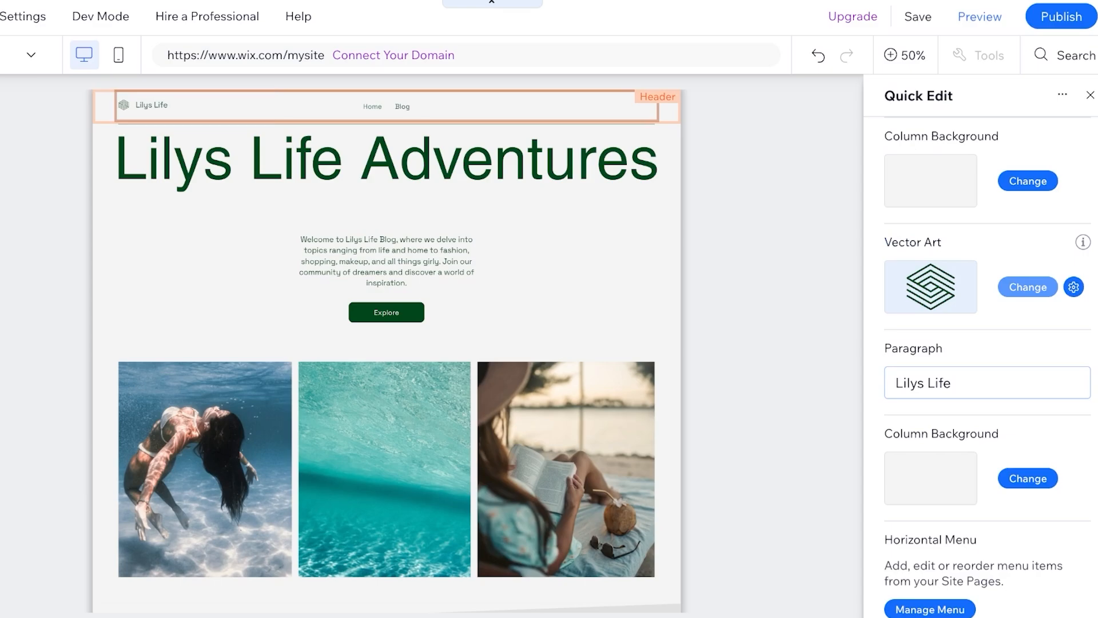
left_click(1028, 287)
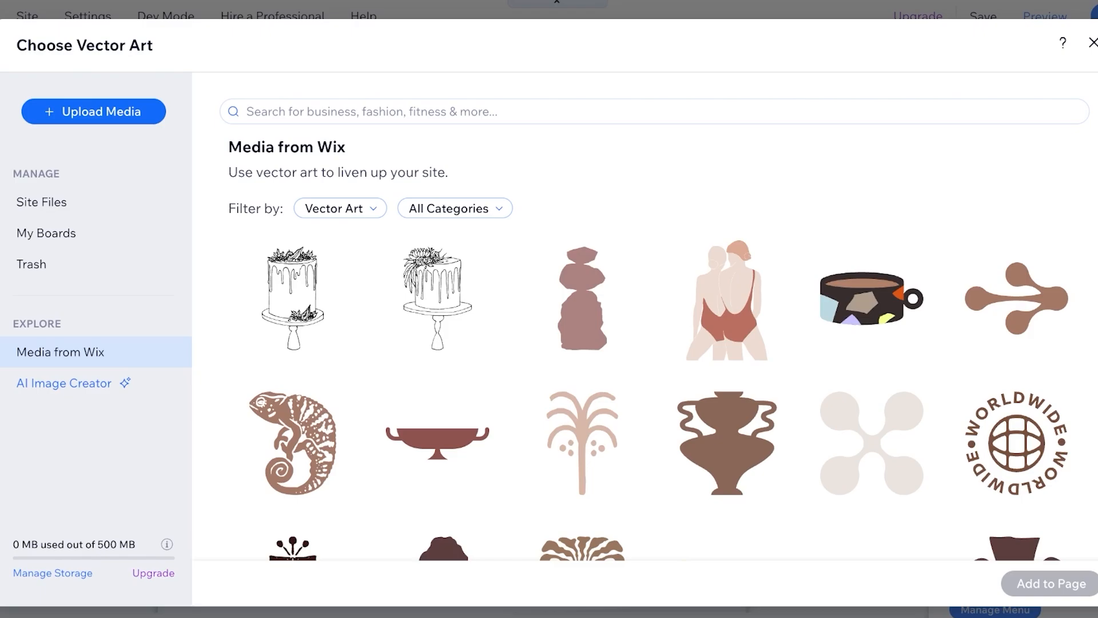
type("girlo")
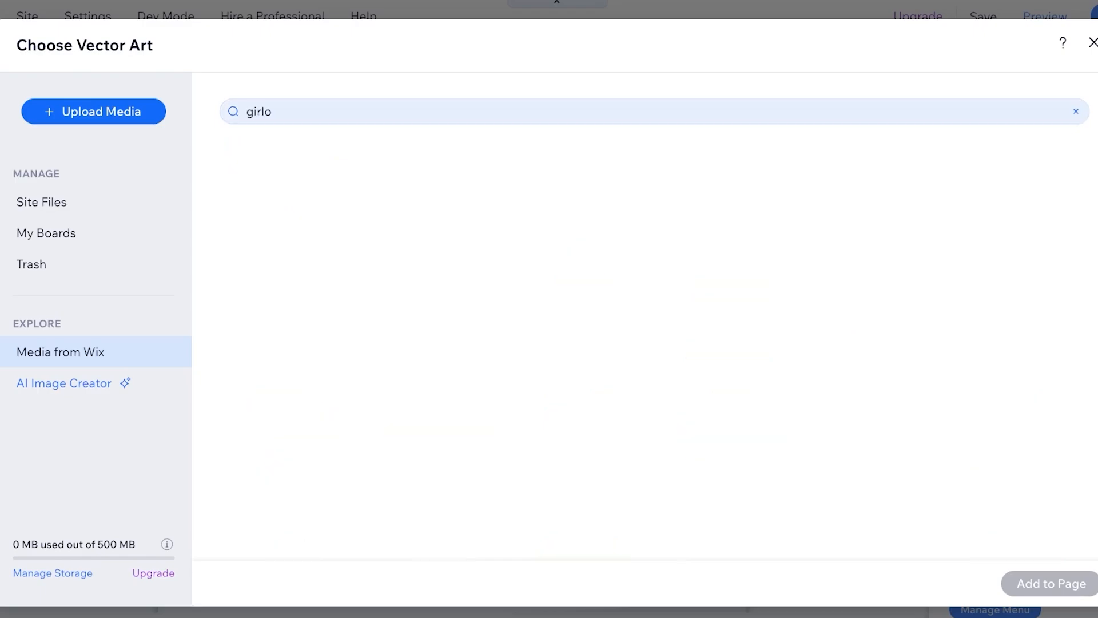
double_click(259, 111)
type("woman")
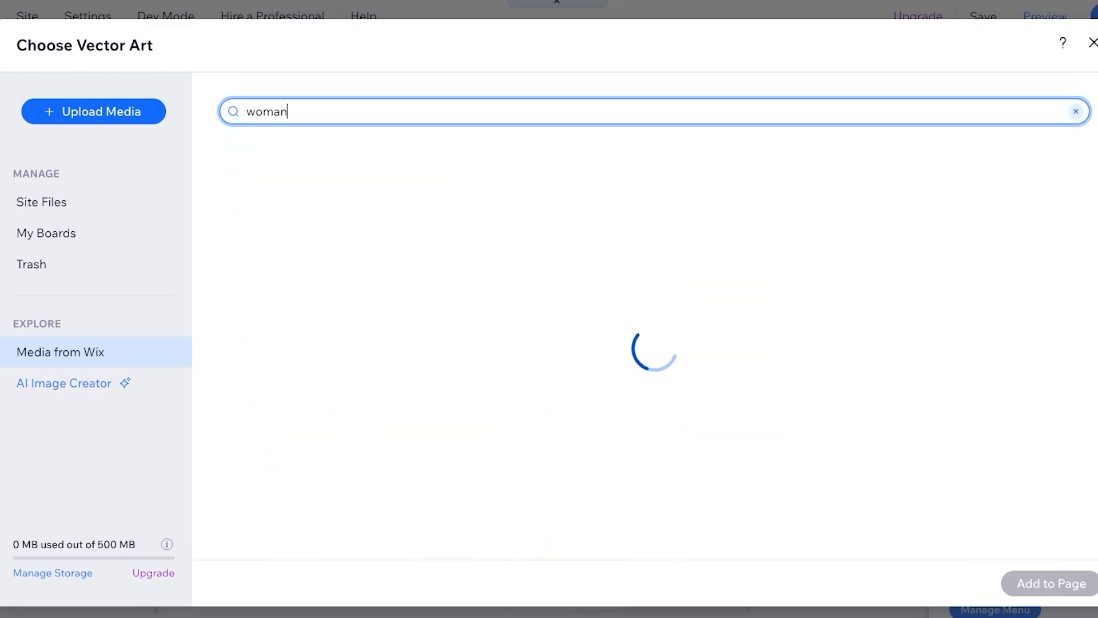
scroll(437, 383, "down", 3)
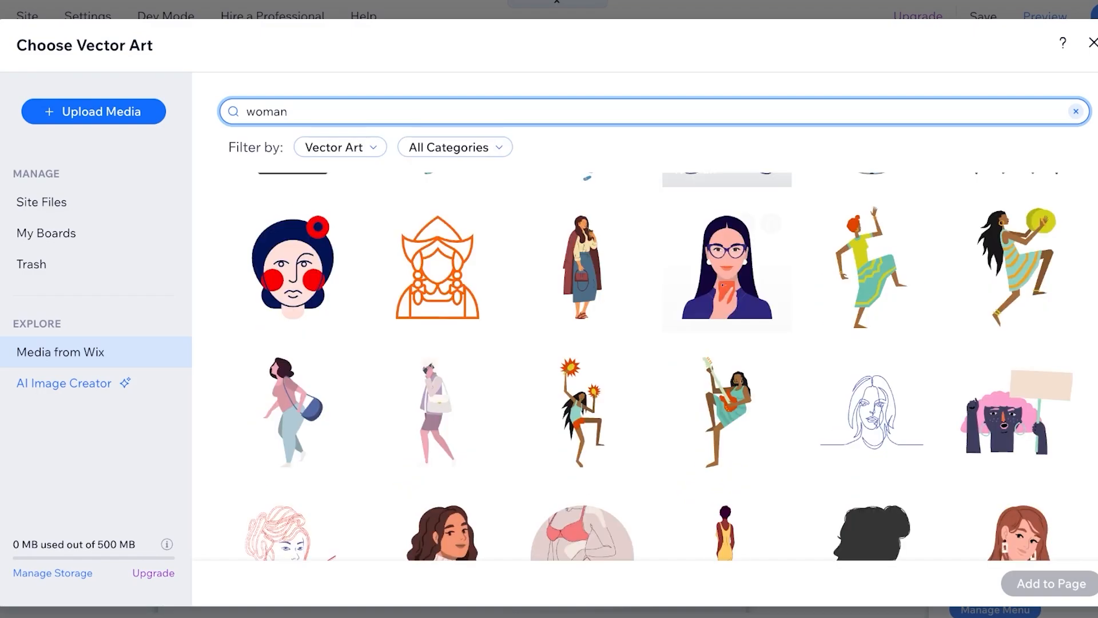
scroll(437, 383, "down", 3)
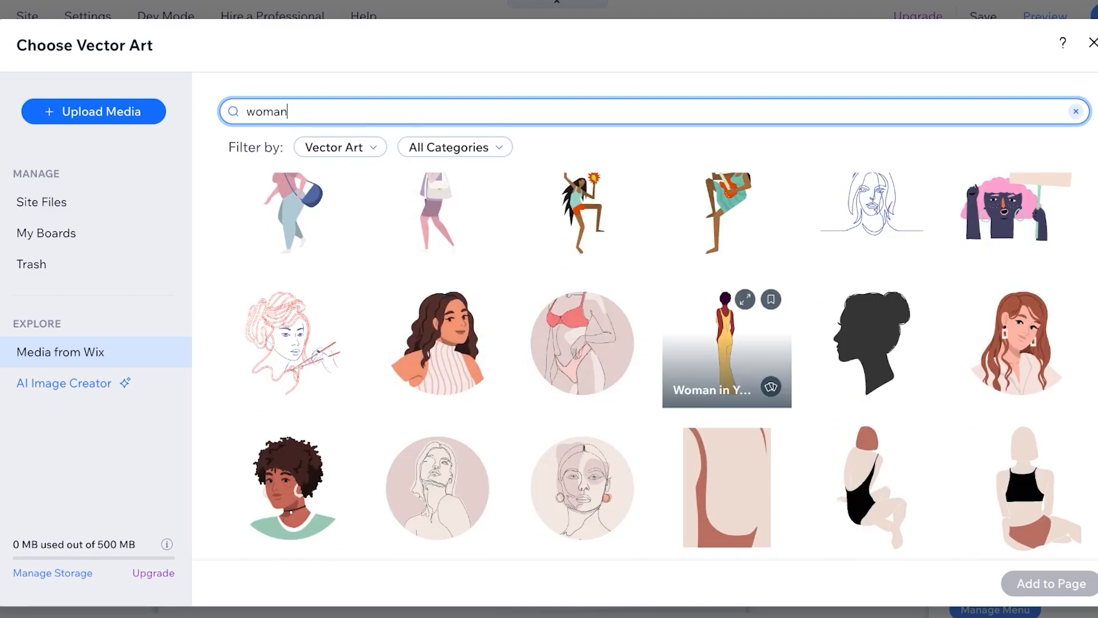
left_click(871, 343)
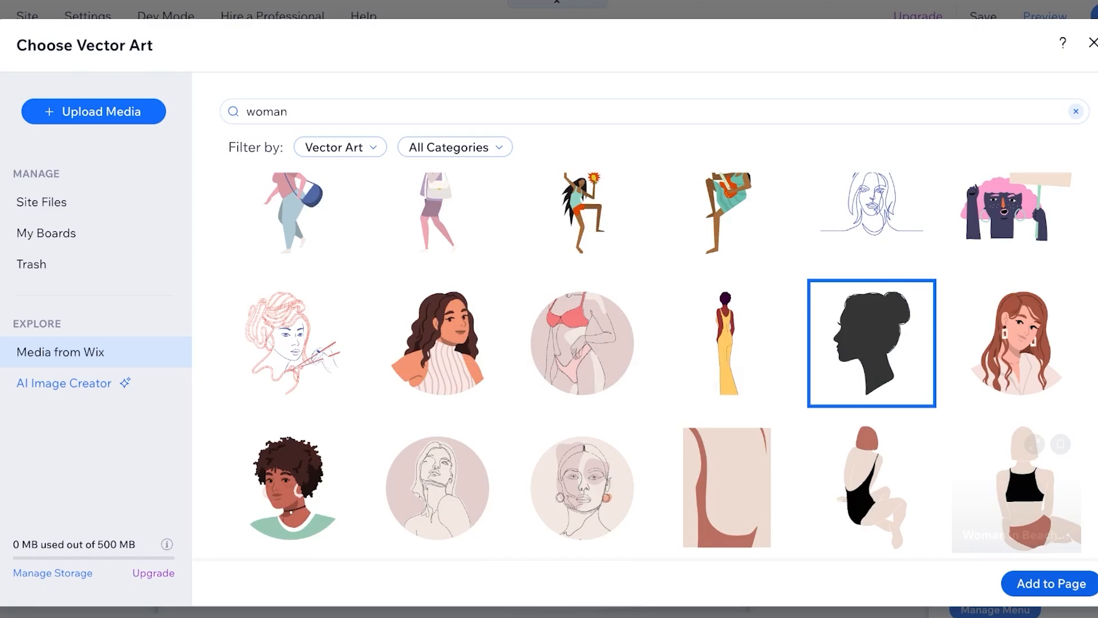
left_click(1052, 583)
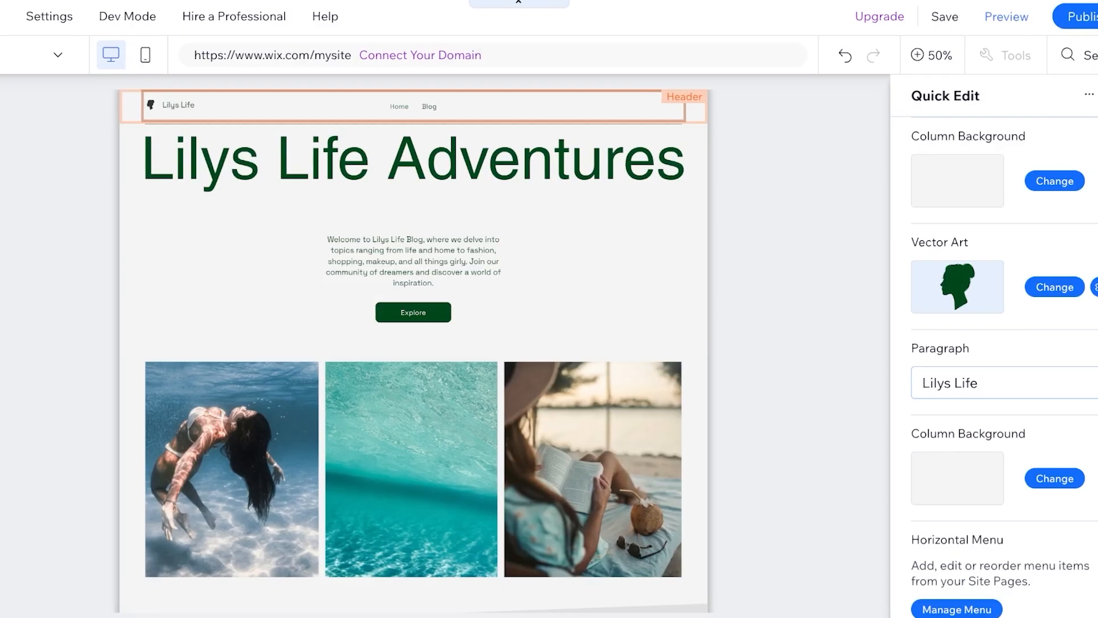
scroll(950, 235, "down", 3)
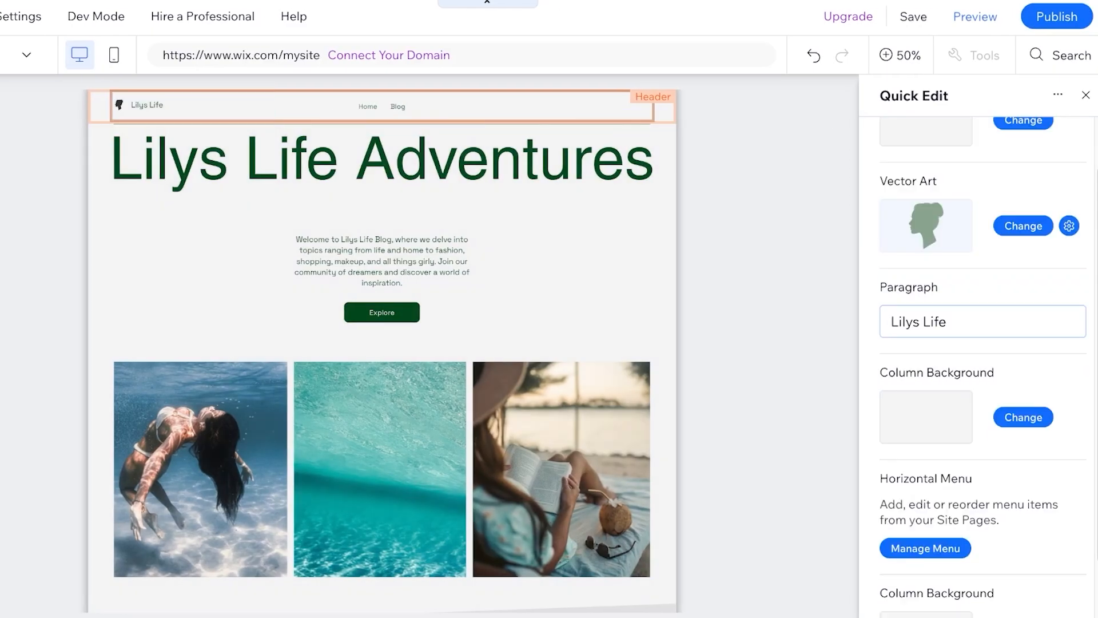
scroll(973, 286, "up", 3)
left_click(1085, 95)
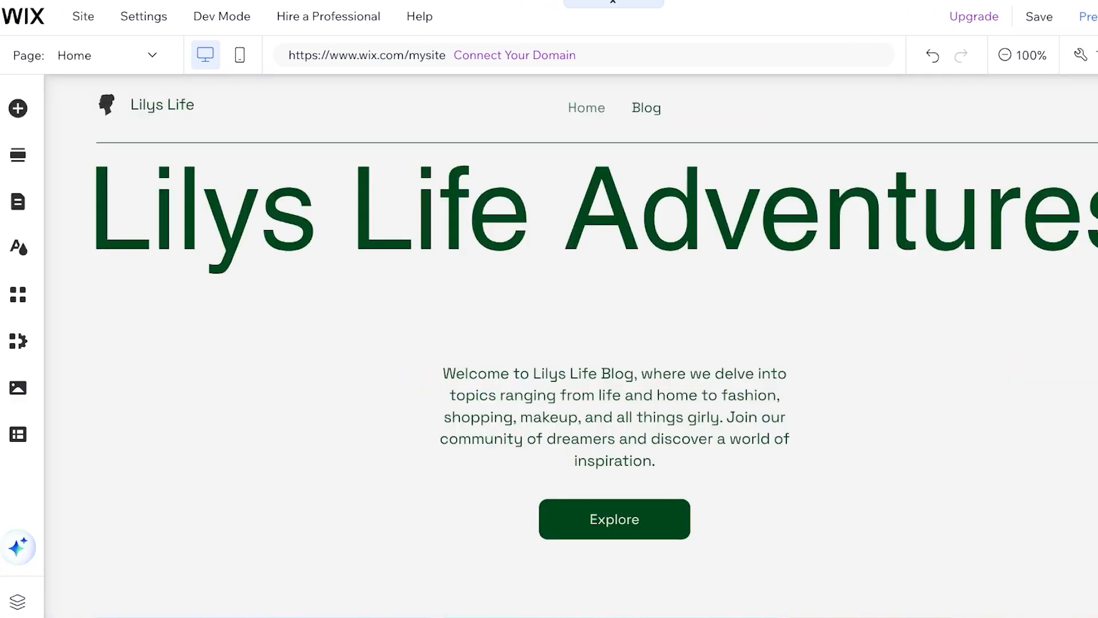
Set the heading font to Coquette after trying Assistant and Fraunces 120 Light, dismissing the feedback popup
left_click(18, 247)
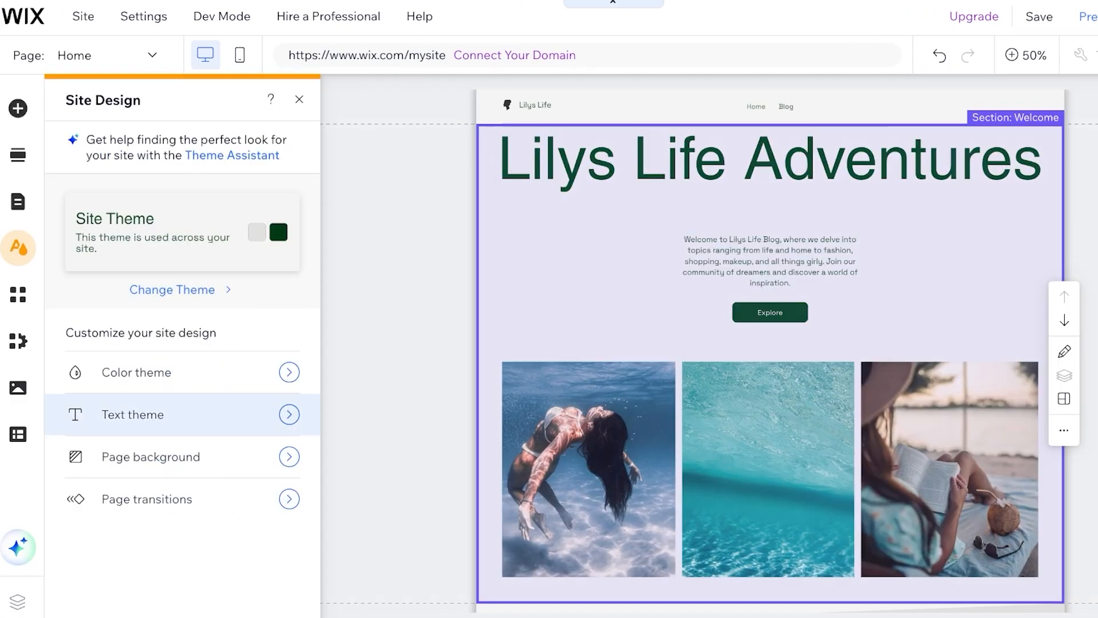
left_click(183, 414)
left_click(182, 347)
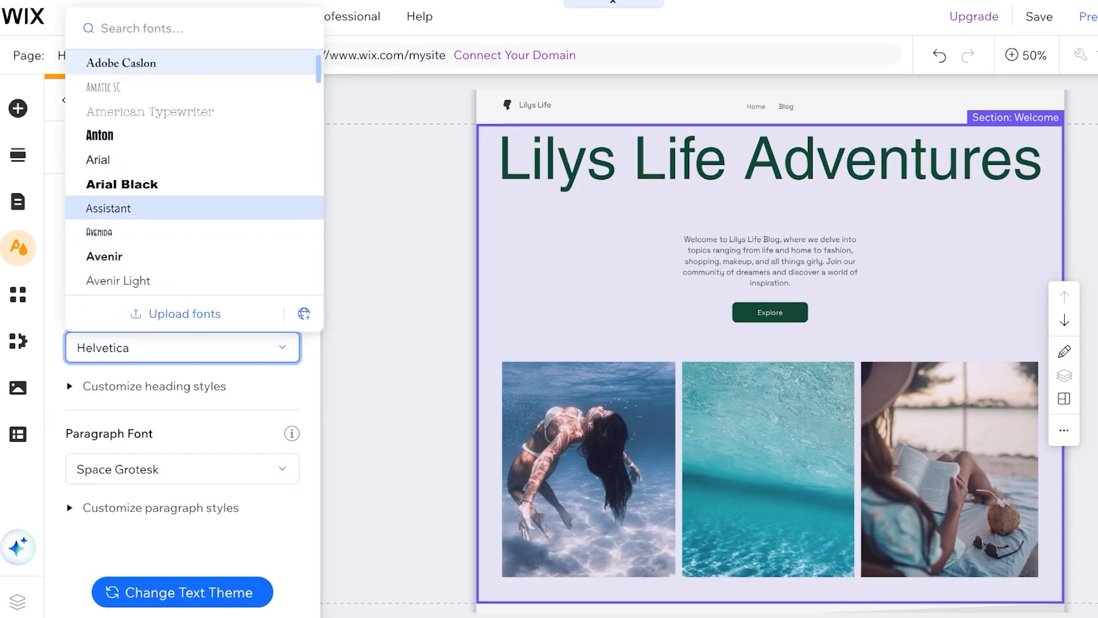
left_click(171, 208)
left_click(182, 347)
scroll(194, 171, "down", 5)
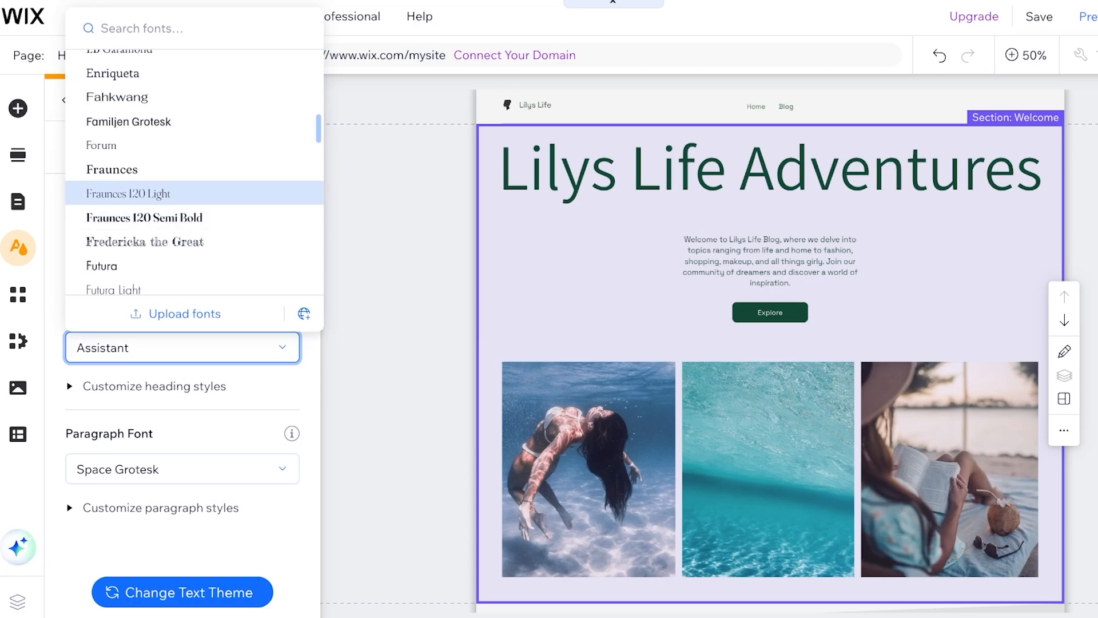
left_click(171, 193)
left_click(182, 347)
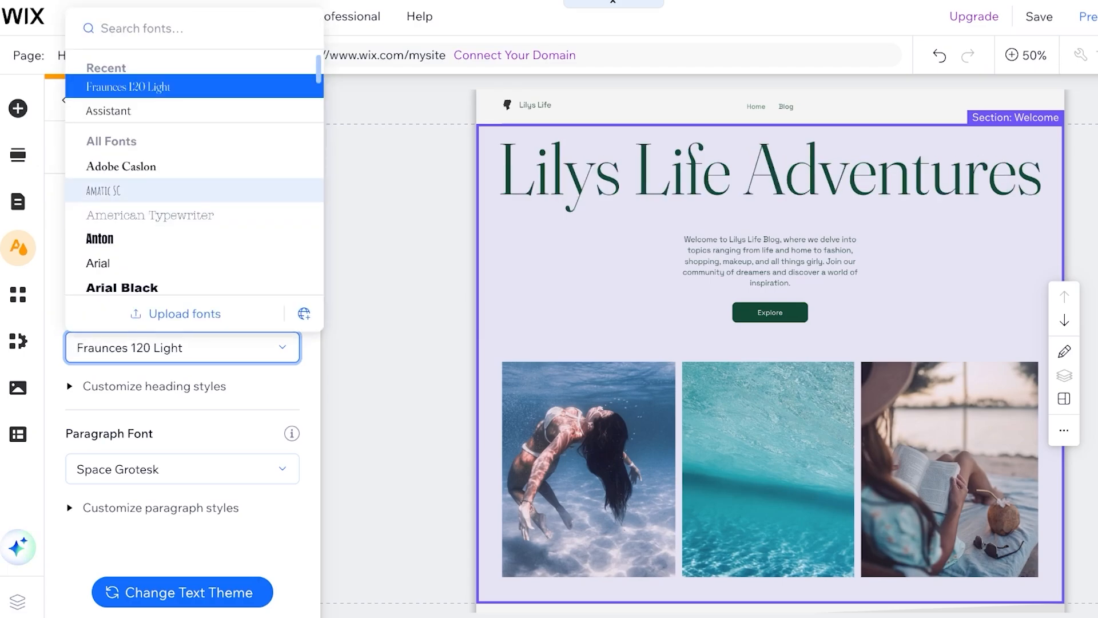
scroll(195, 190, "down", 10)
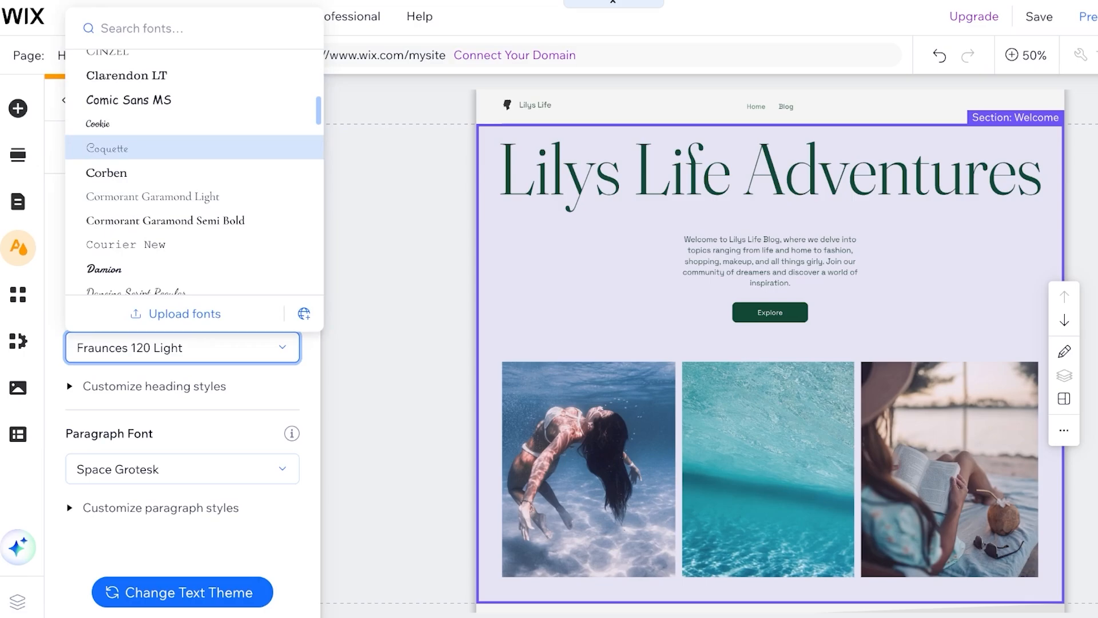
left_click(107, 148)
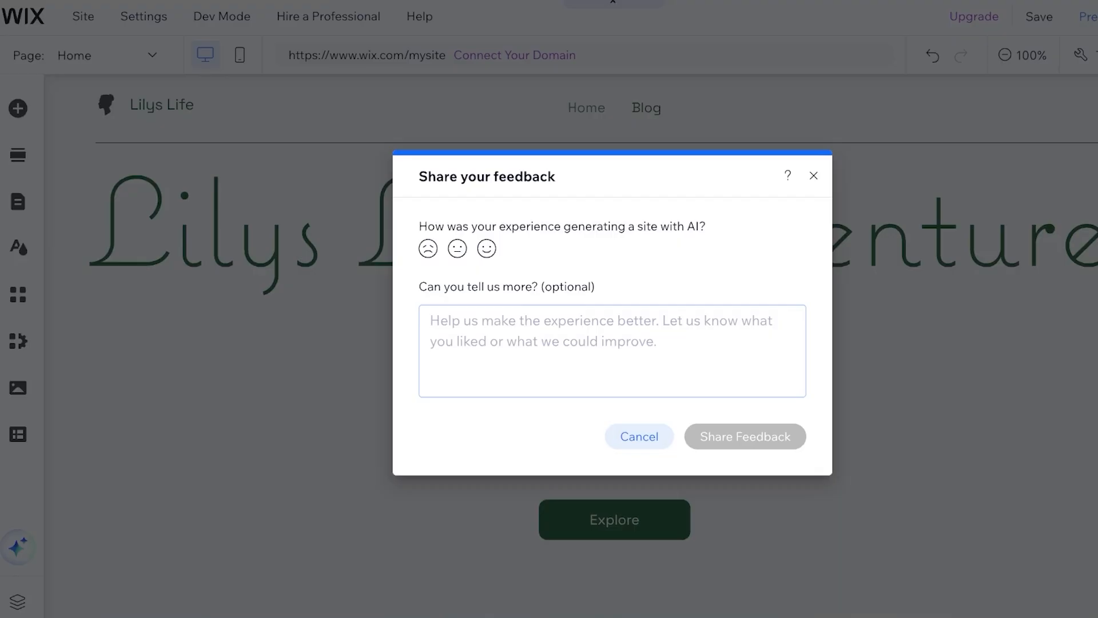
left_click(814, 176)
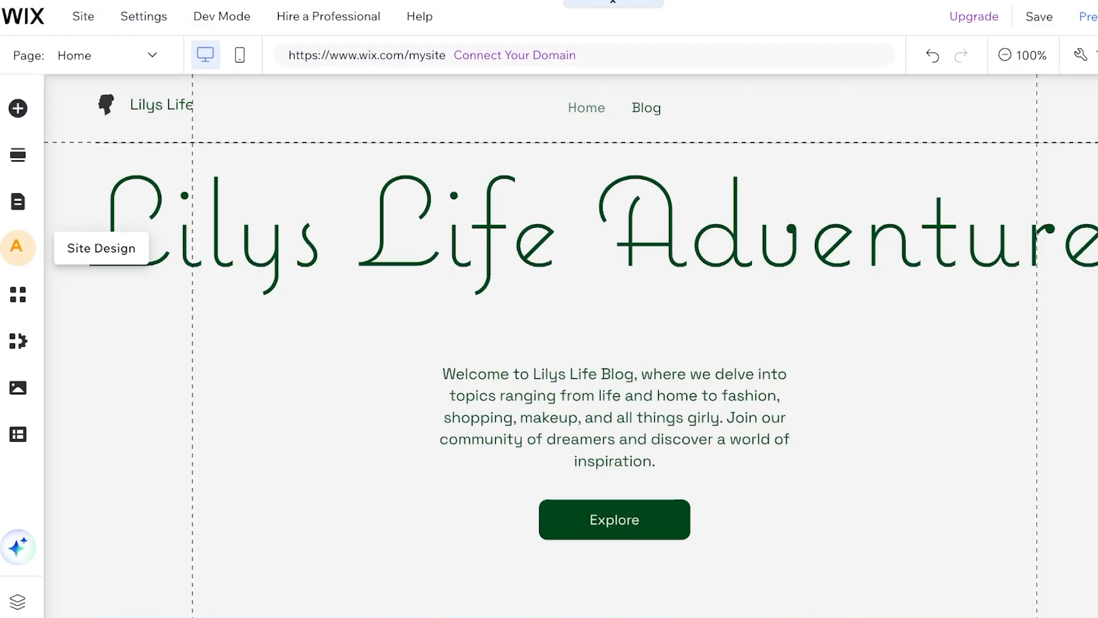
left_click(18, 247)
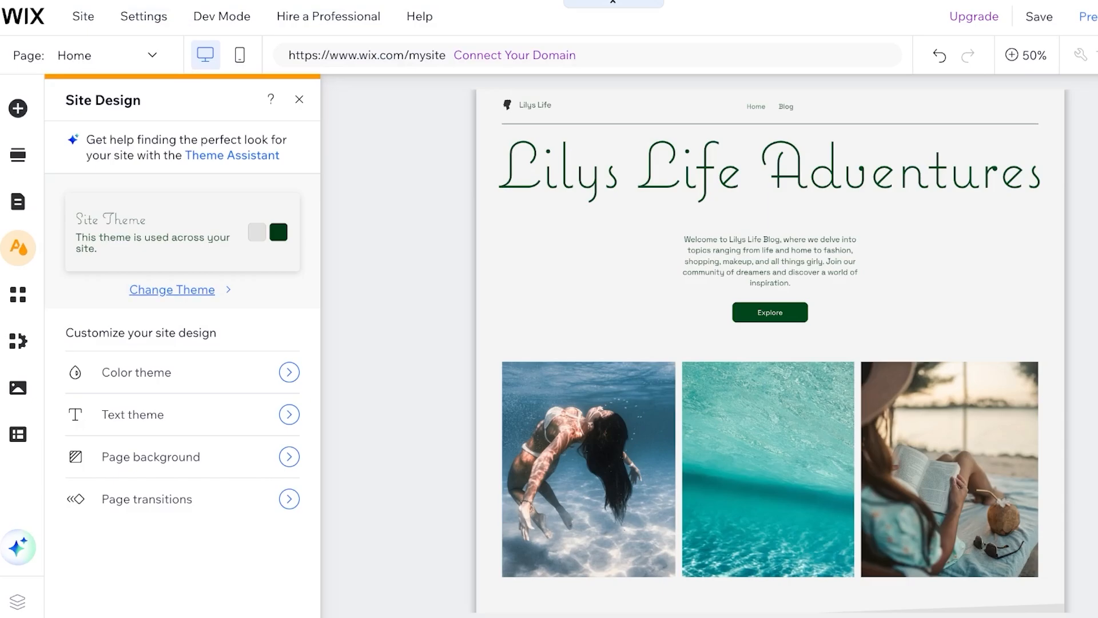
Set the paragraph font to Jockey One after trying Sail and Kelly Slab
left_click(172, 288)
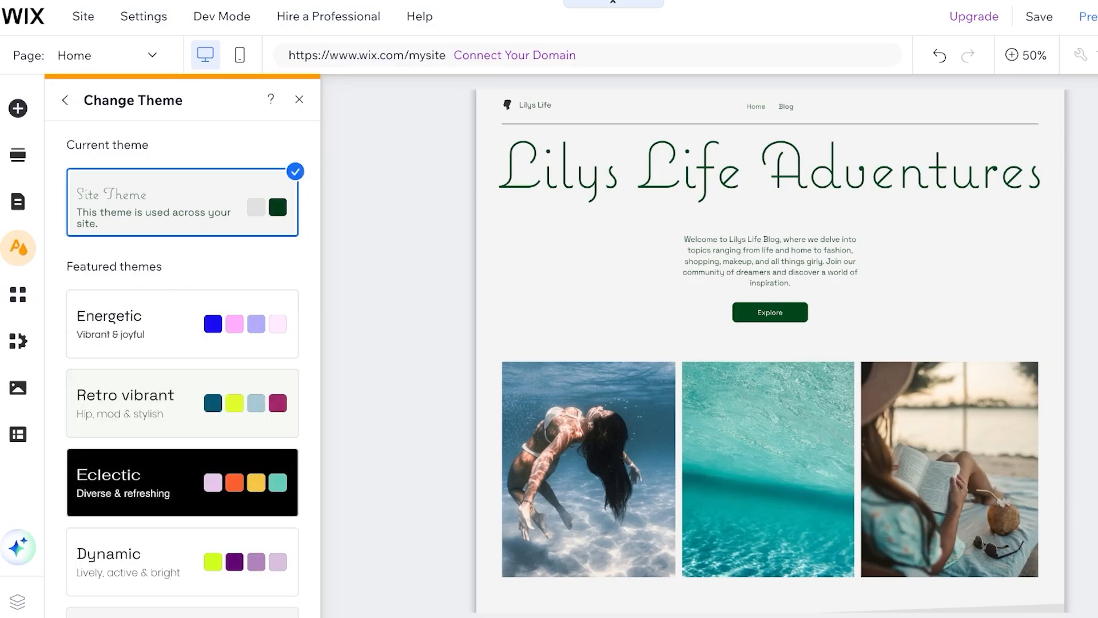
left_click(17, 247)
left_click(17, 248)
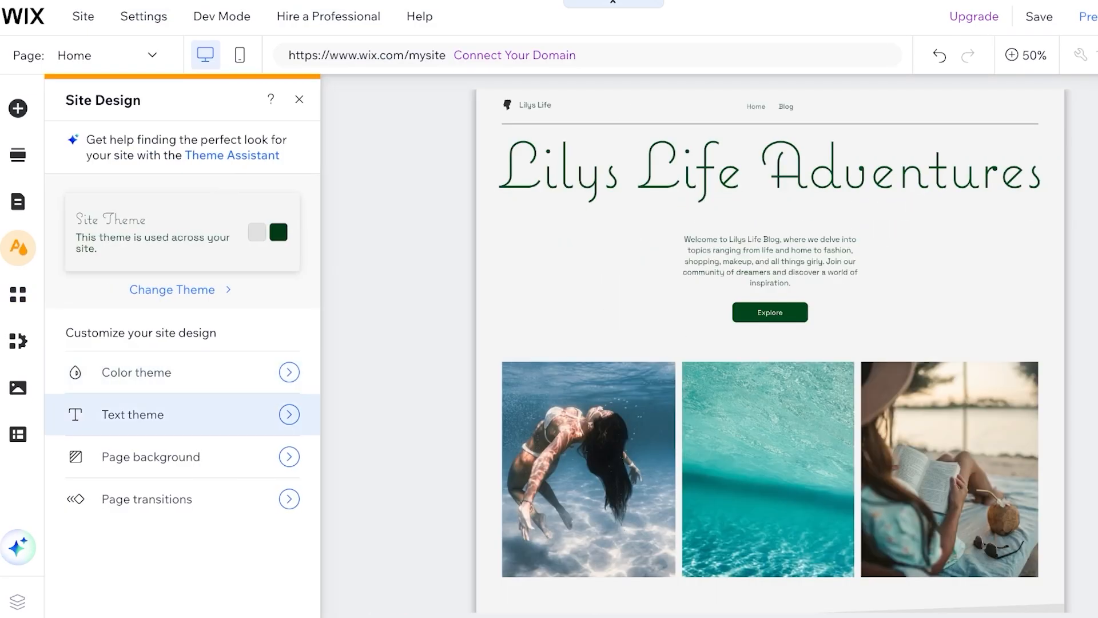
left_click(147, 414)
left_click(182, 469)
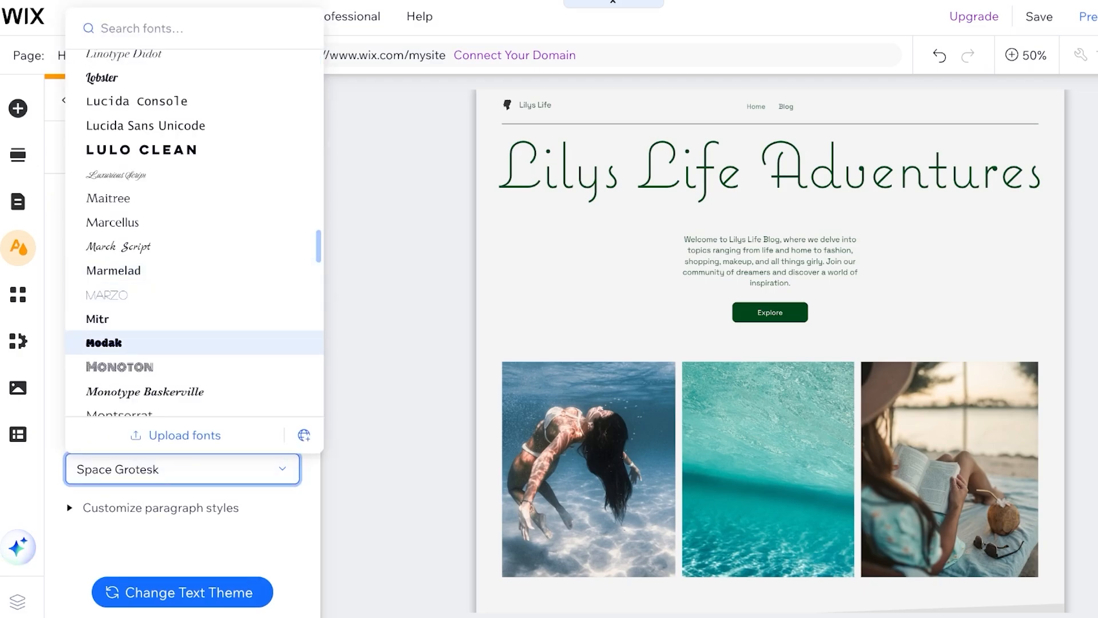
scroll(143, 342, "down", 15)
left_click(143, 204)
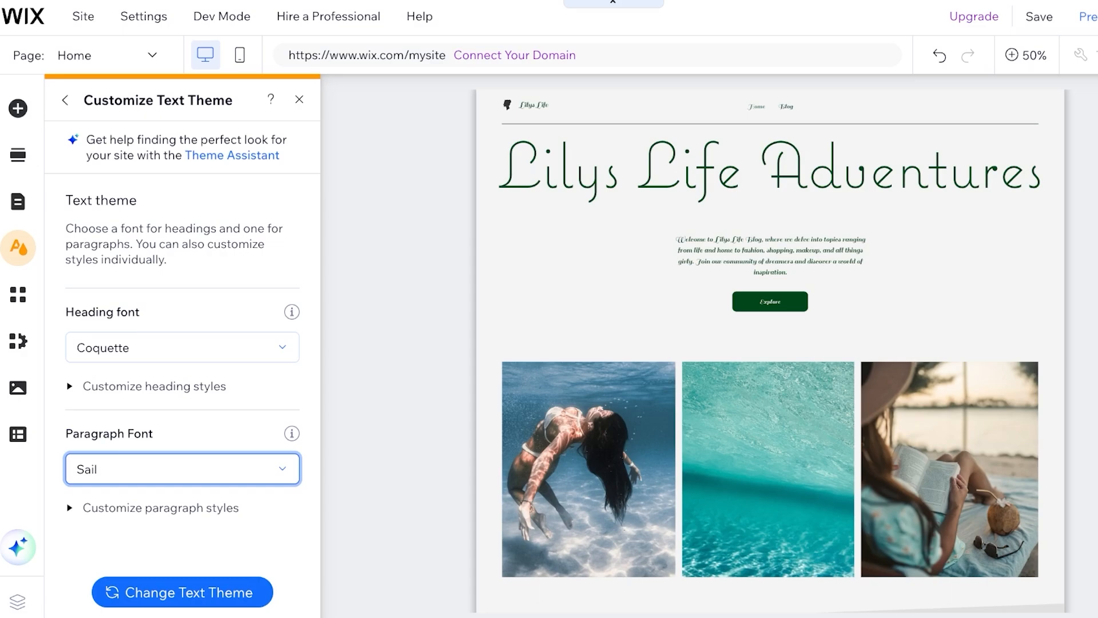
left_click(182, 468)
scroll(182, 289, "down", 20)
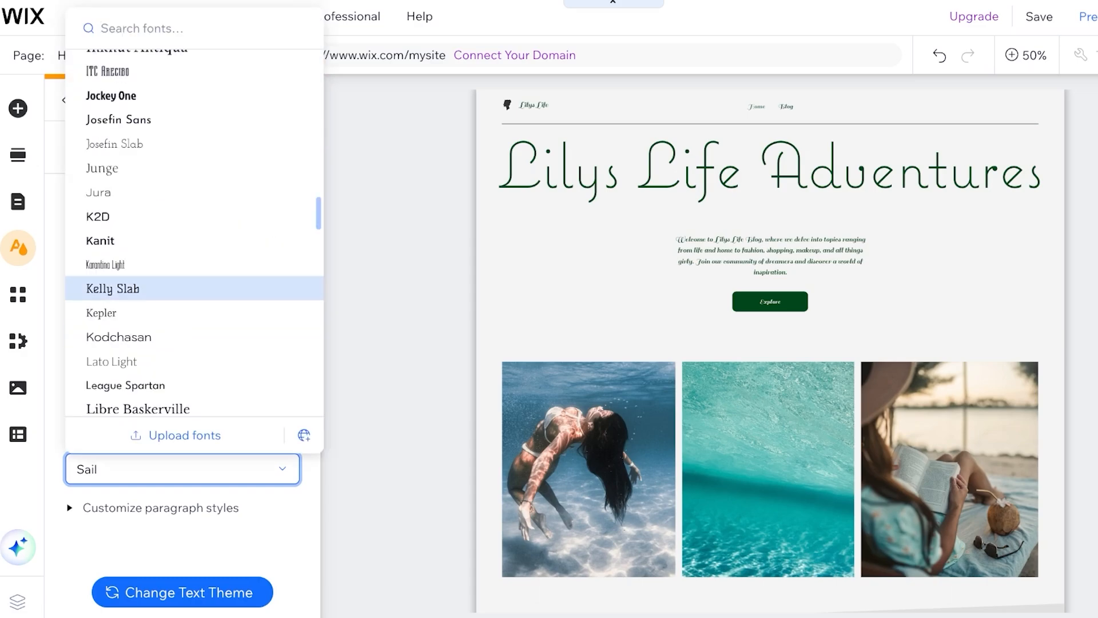
left_click(182, 288)
left_click(182, 469)
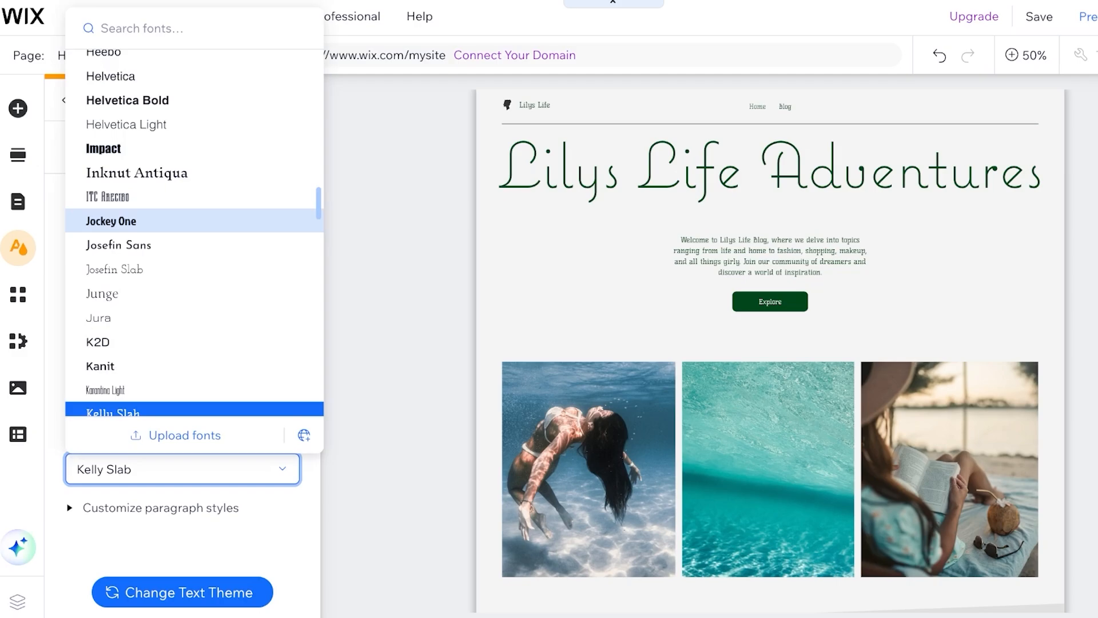
left_click(149, 219)
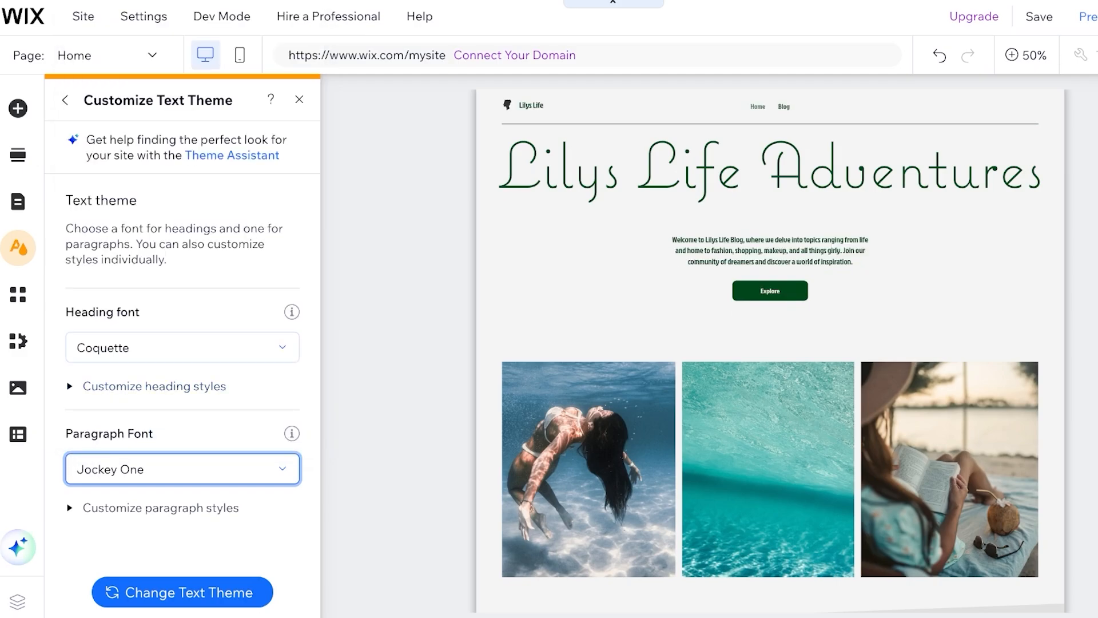
left_click(64, 99)
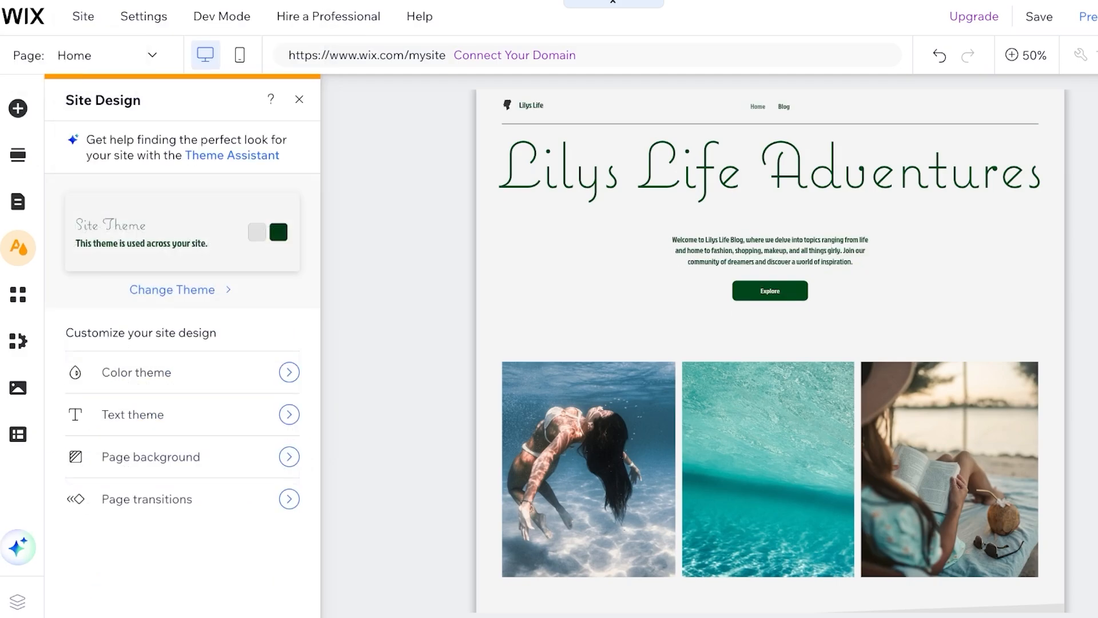
Recolour the dark green base swatch to magenta and the accent swatch to bright pink
left_click(240, 372)
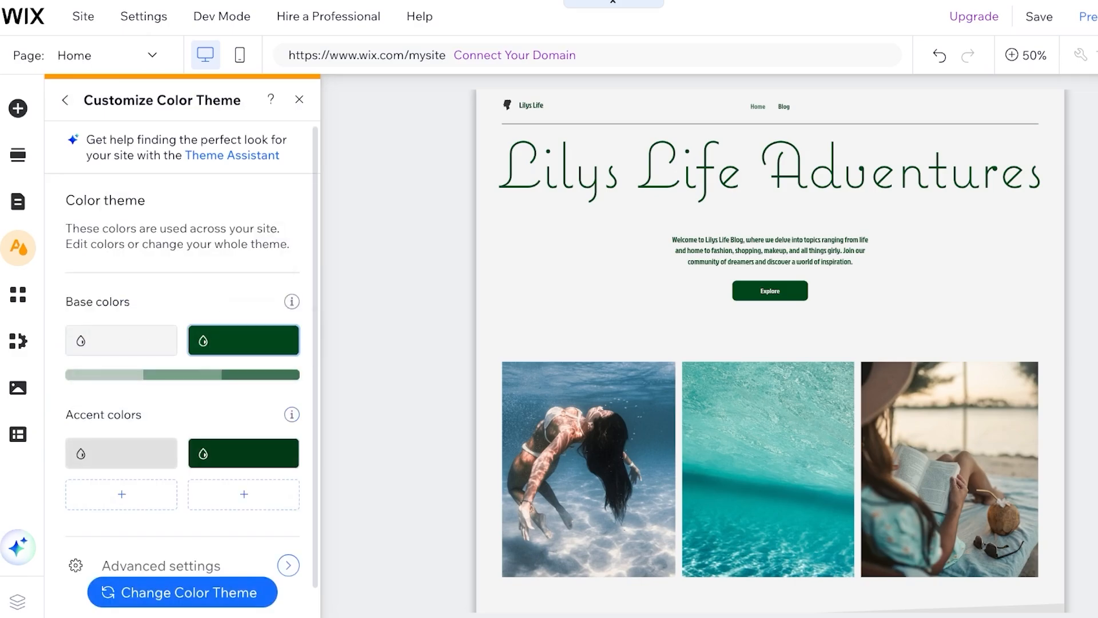
left_click(244, 340)
left_click(493, 406)
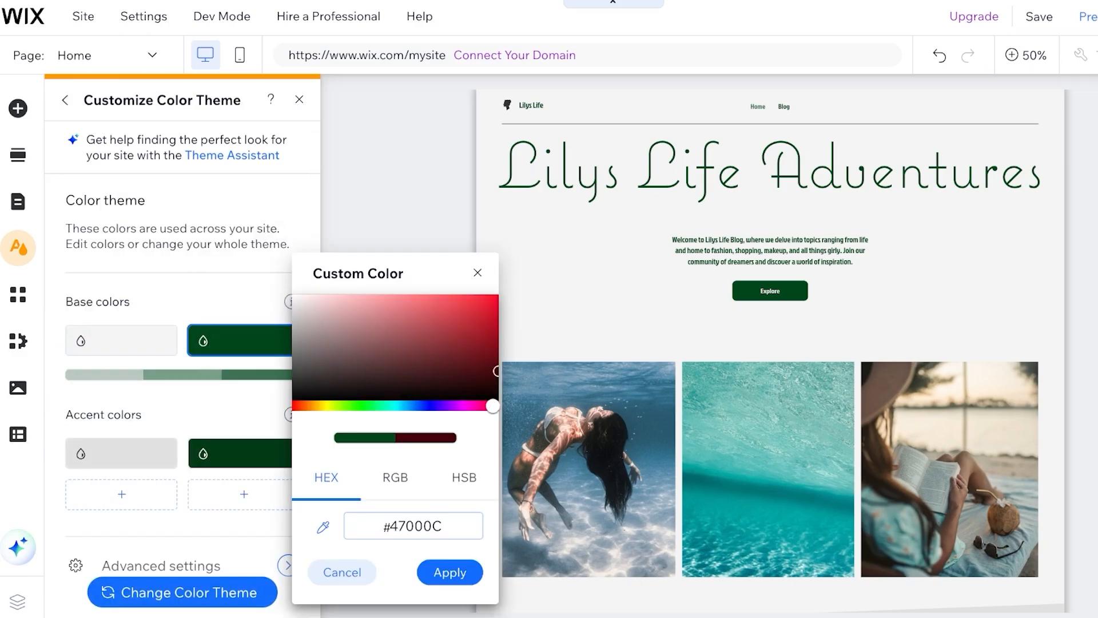
left_click_drag(493, 406, 484, 338)
left_click(450, 572)
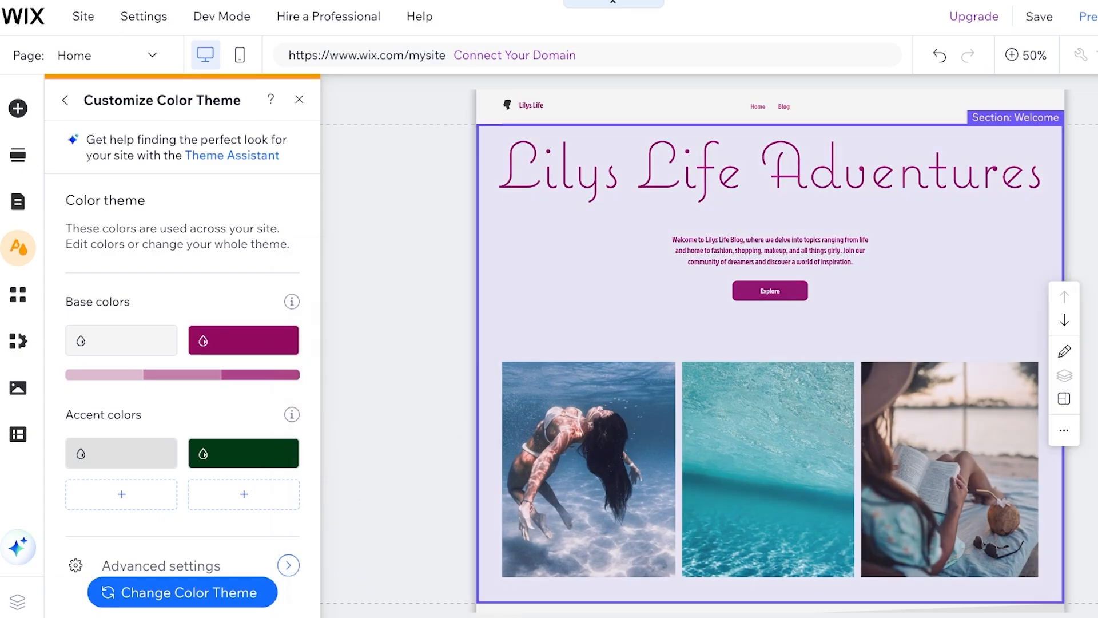
left_click(243, 452)
left_click(447, 430)
left_click(395, 341)
left_click_drag(395, 341, 377, 321)
left_click_drag(448, 430, 449, 430)
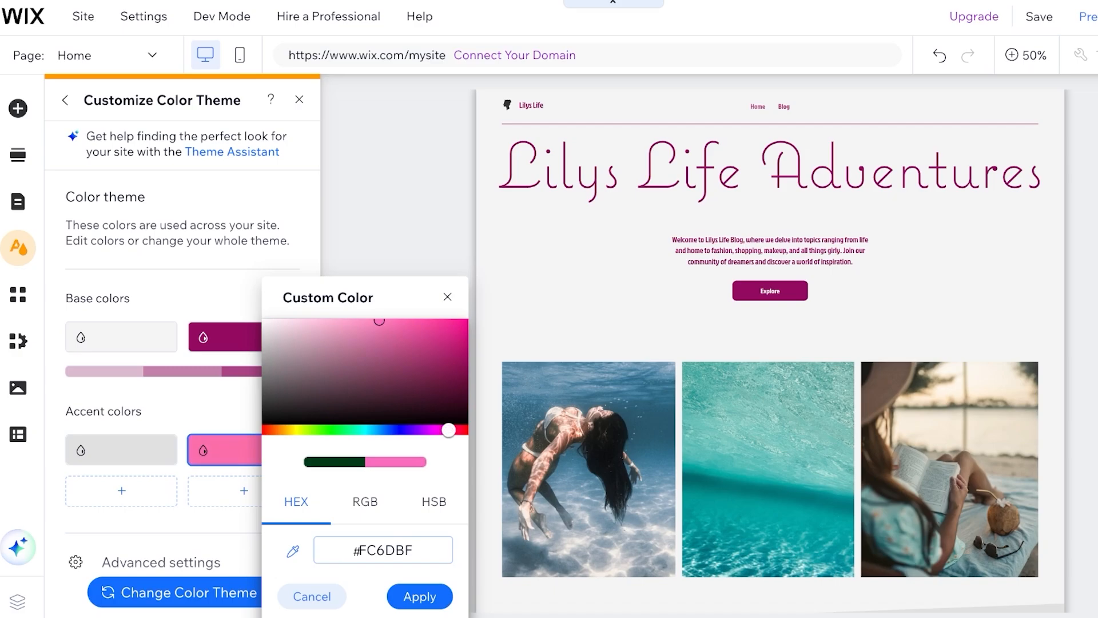
left_click(420, 597)
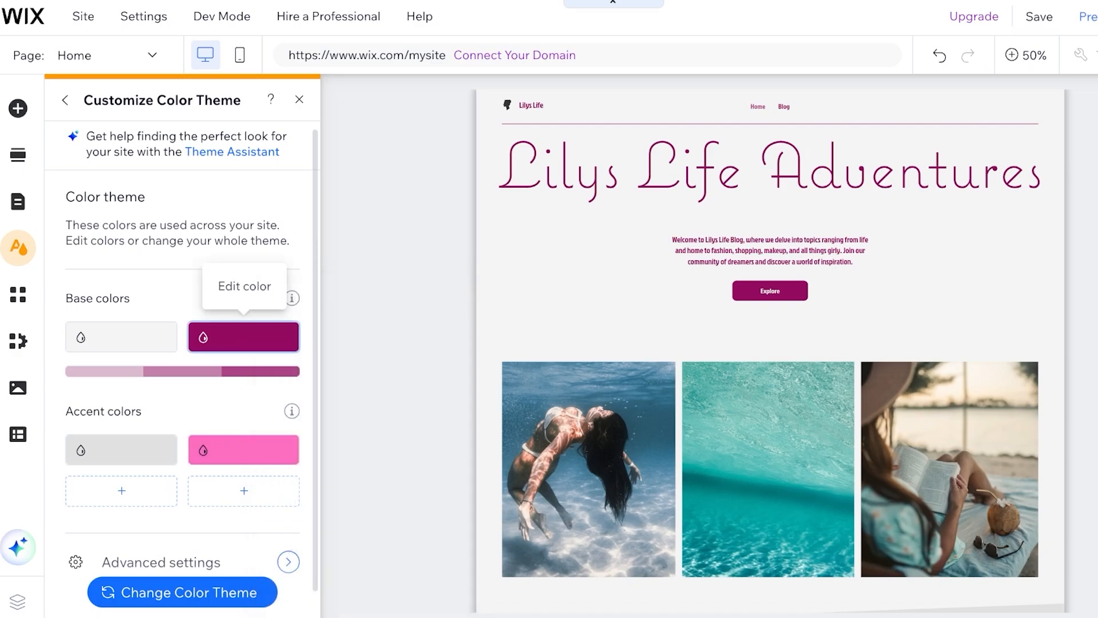
Rework the dark magenta base colour into a stronger medium pink
left_click(245, 337)
left_click(309, 294)
left_click_drag(454, 402, 450, 402)
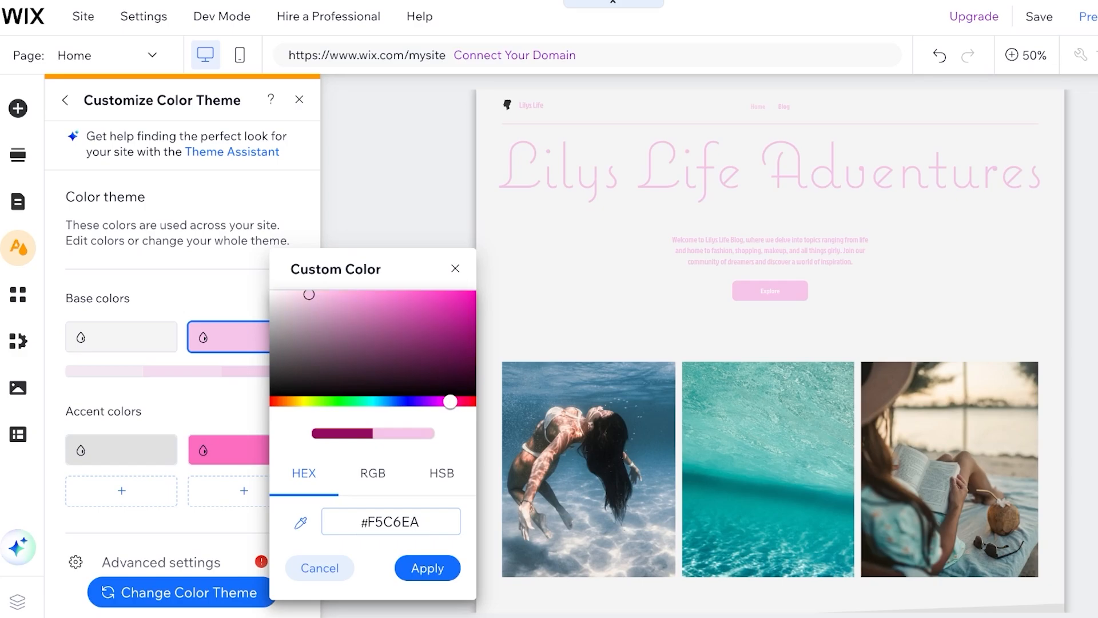
left_click(347, 302)
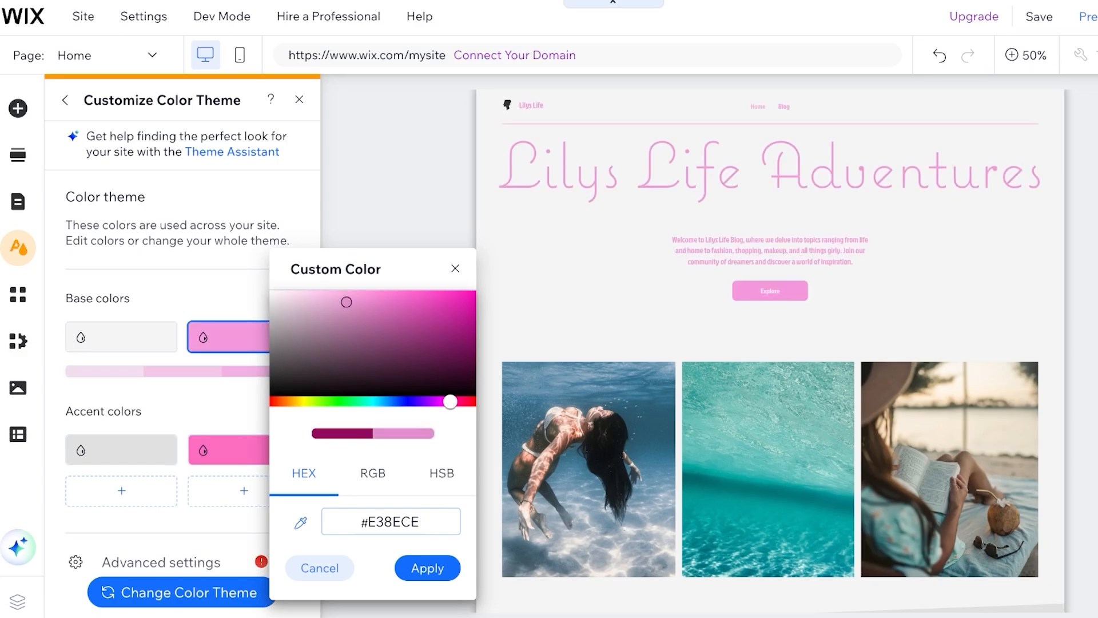
left_click(390, 305)
left_click_drag(451, 402, 453, 402)
left_click(427, 568)
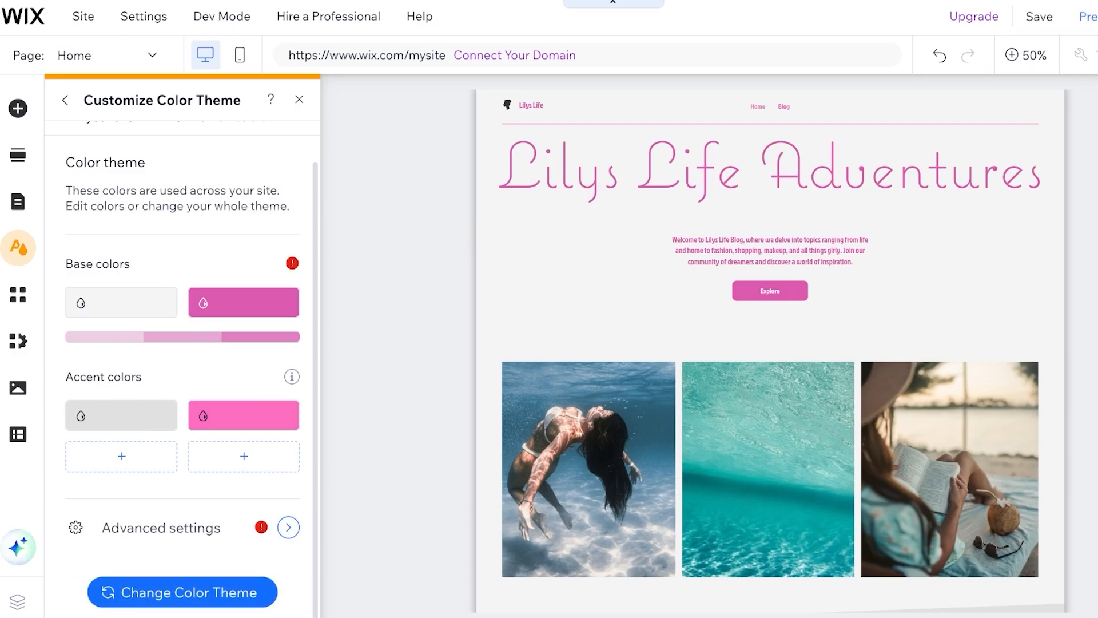
Review the resulting pink colour theme options, then show the Site Pages and Menu list
left_click(182, 592)
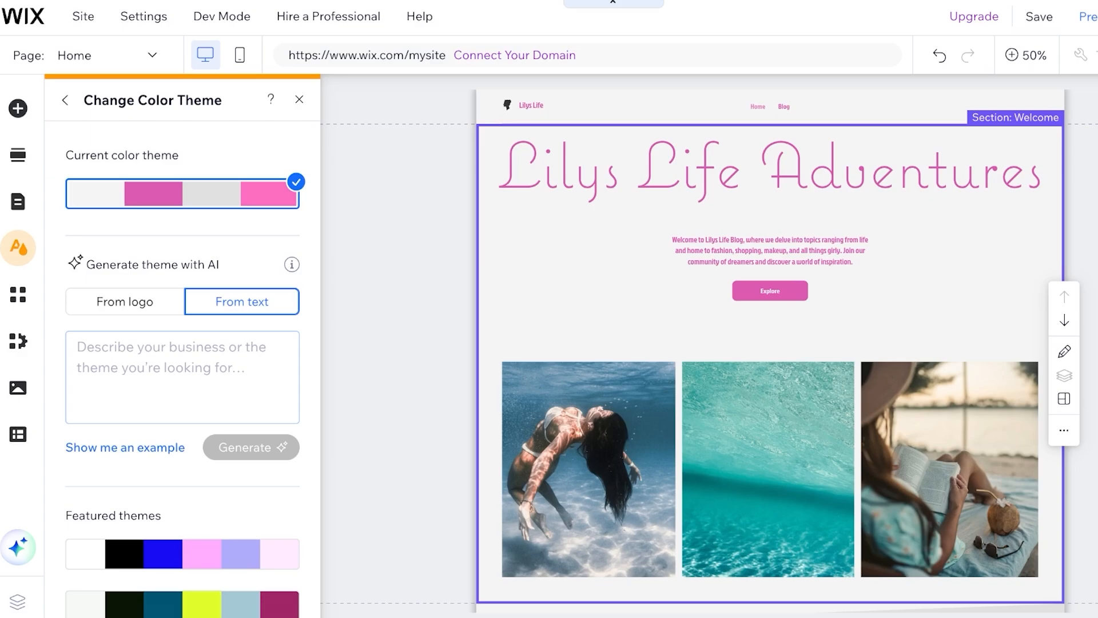
scroll(770, 351, "down", 11)
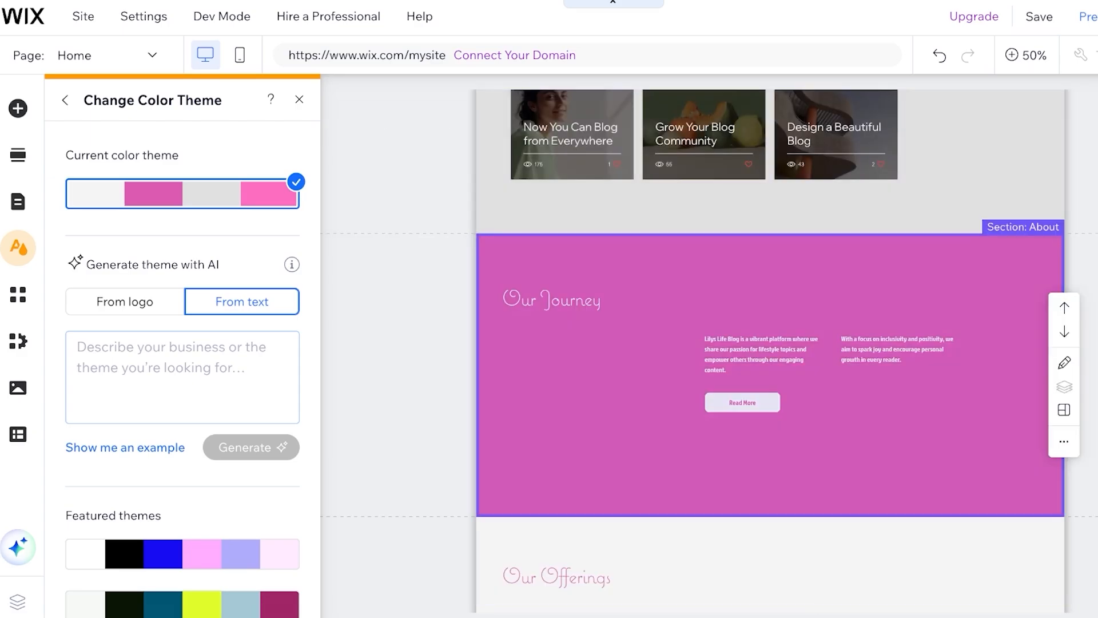
scroll(770, 351, "up", 4)
left_click(18, 201)
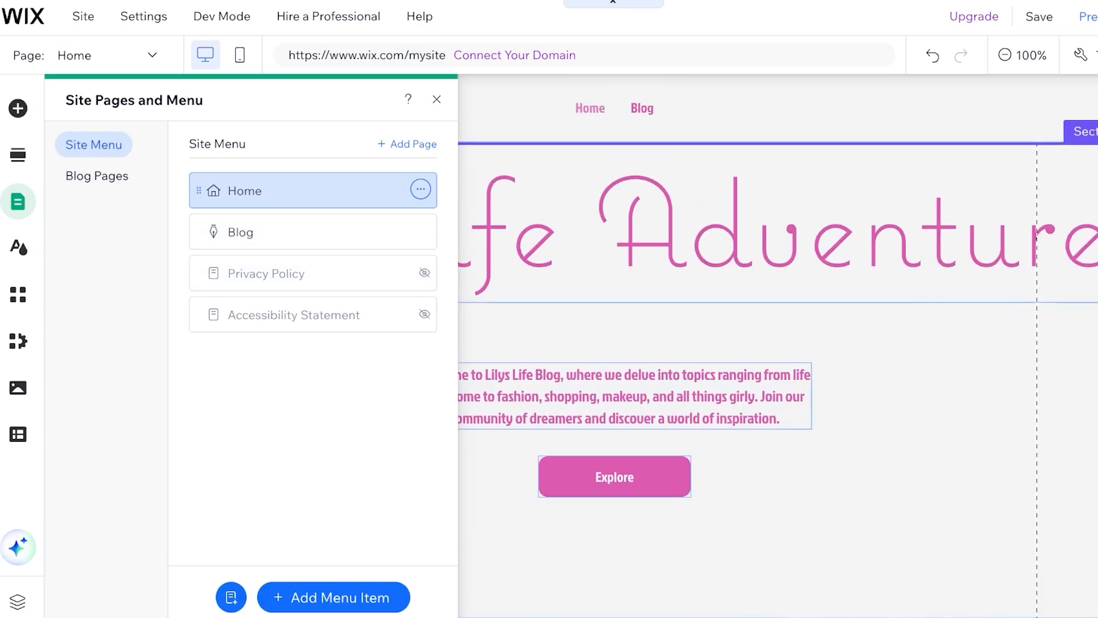
Save the site on the free lilys-life Wix.com domain and dismiss the saved confirmation
left_click(915, 327)
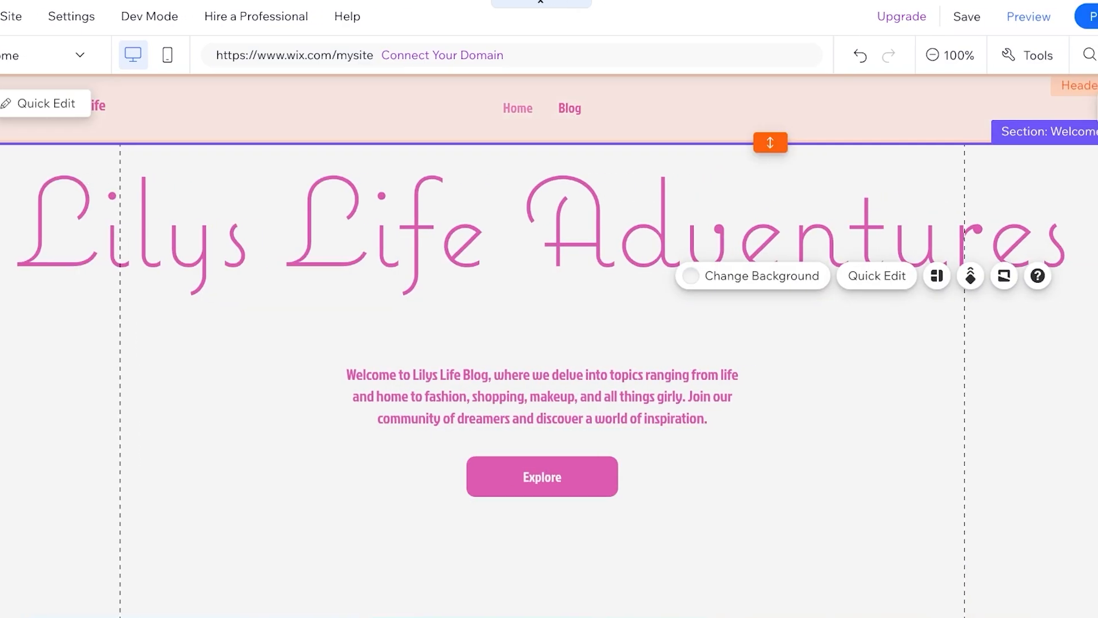
left_click(916, 16)
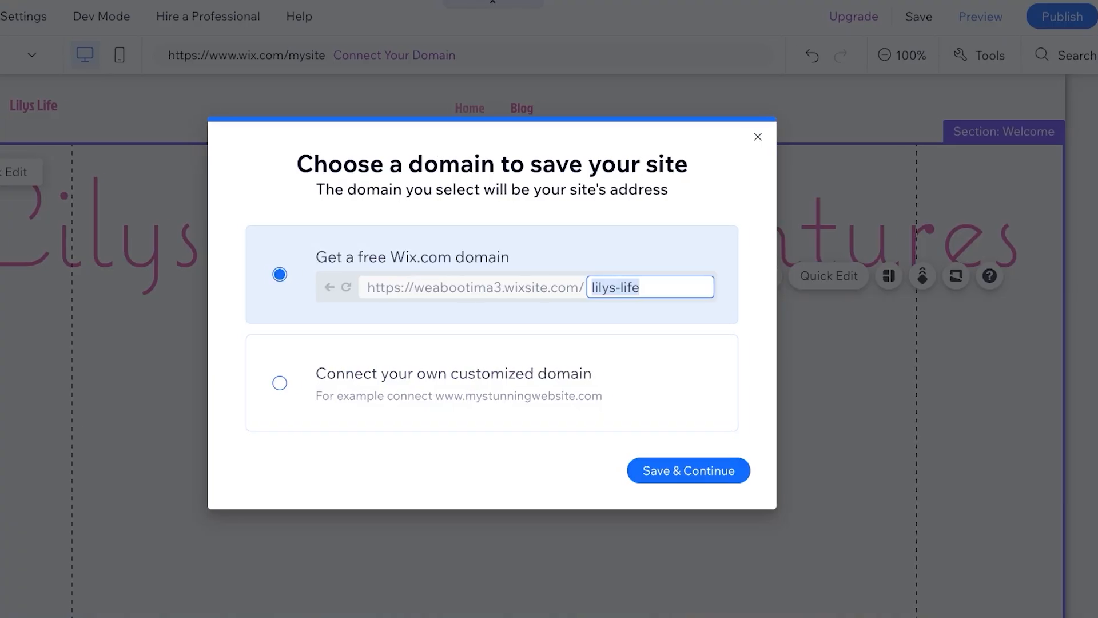
left_click(748, 471)
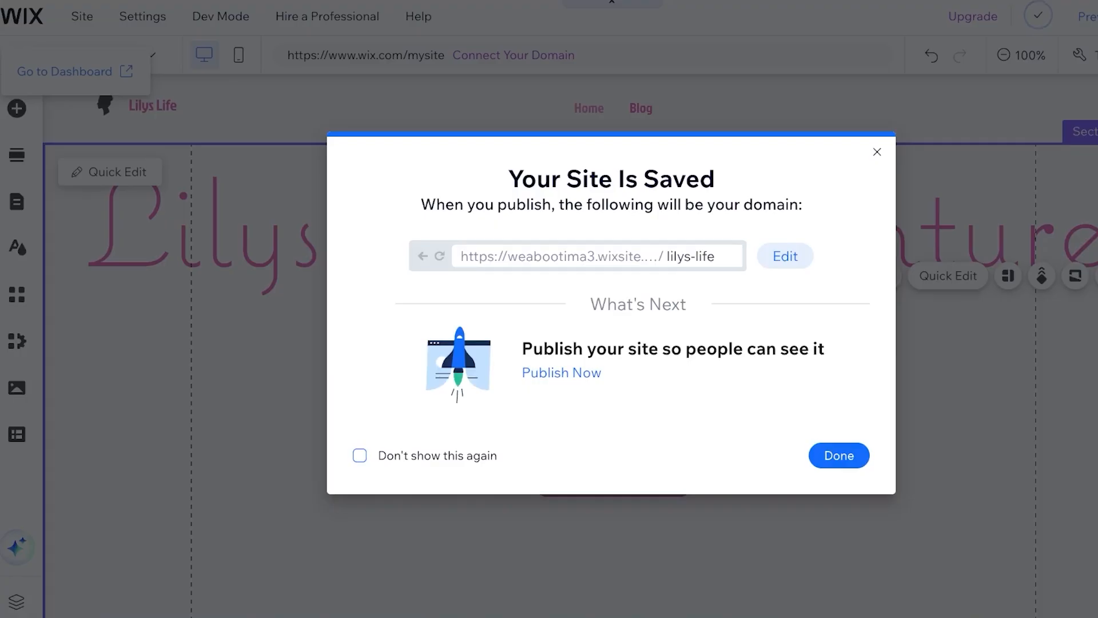
left_click(839, 456)
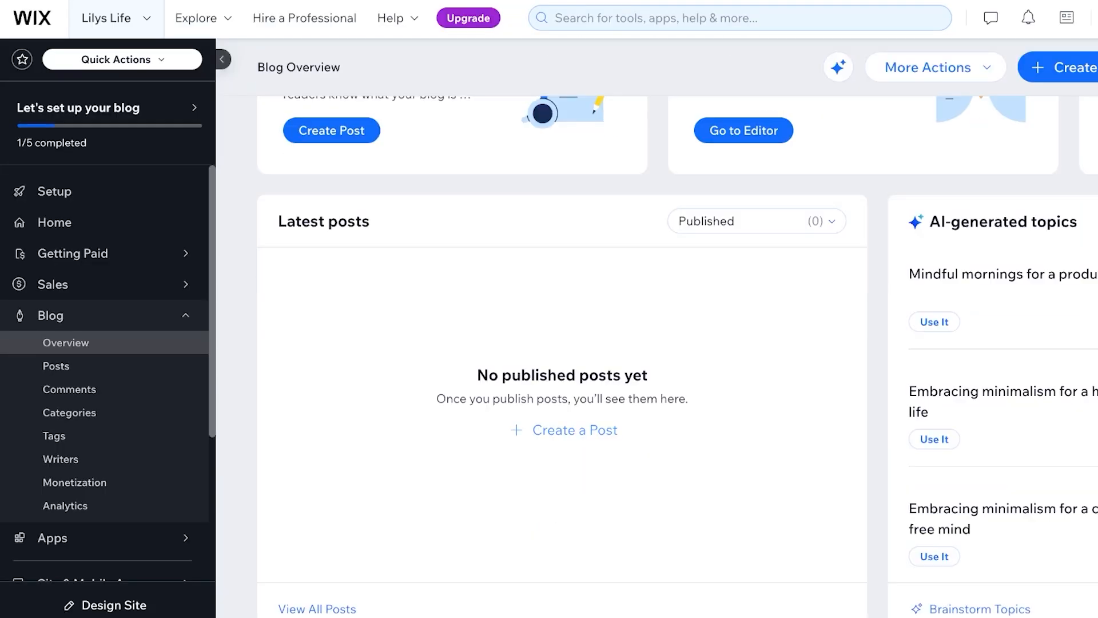
Scroll the Blog Overview to review zero published posts and topic ideas like Mindful mornings
scroll(576, 515, "down", 5)
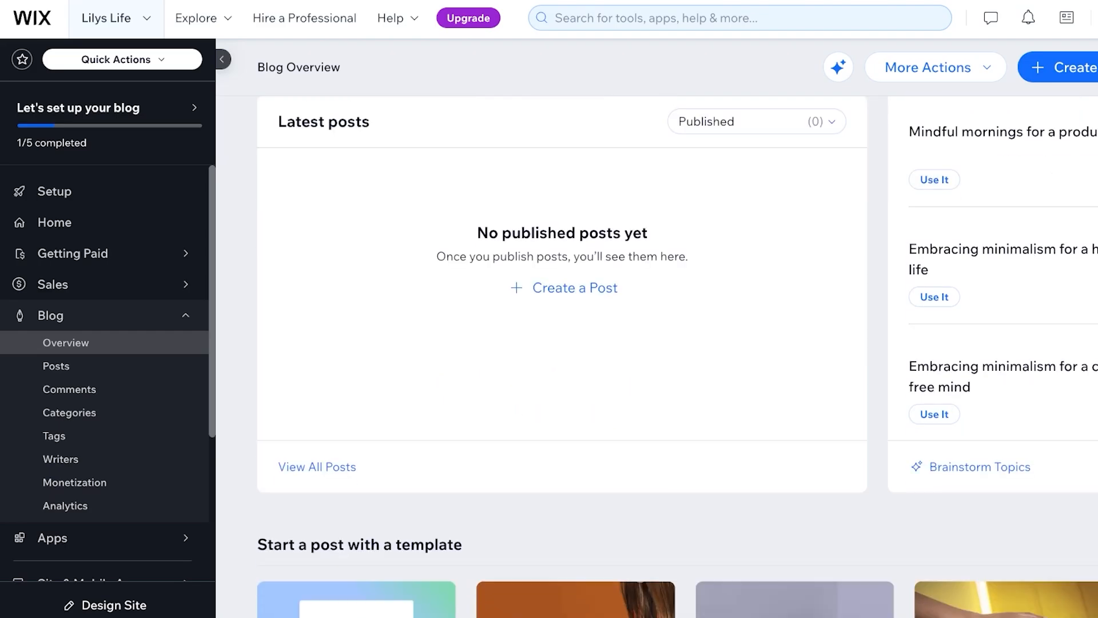
scroll(576, 515, "up", 5)
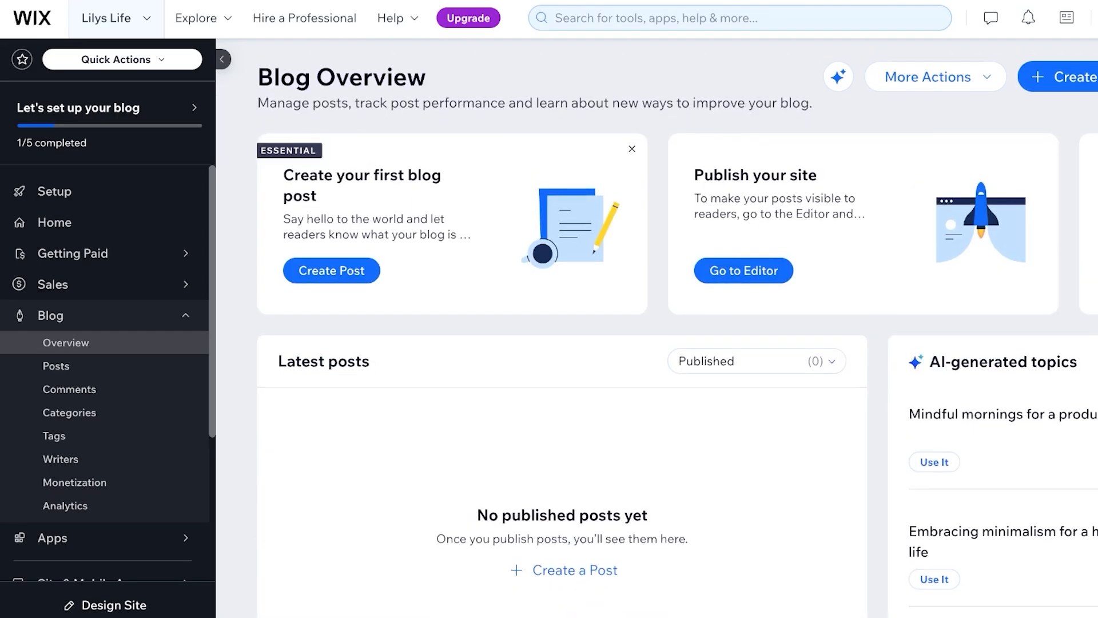
scroll(656, 344, "down", 3)
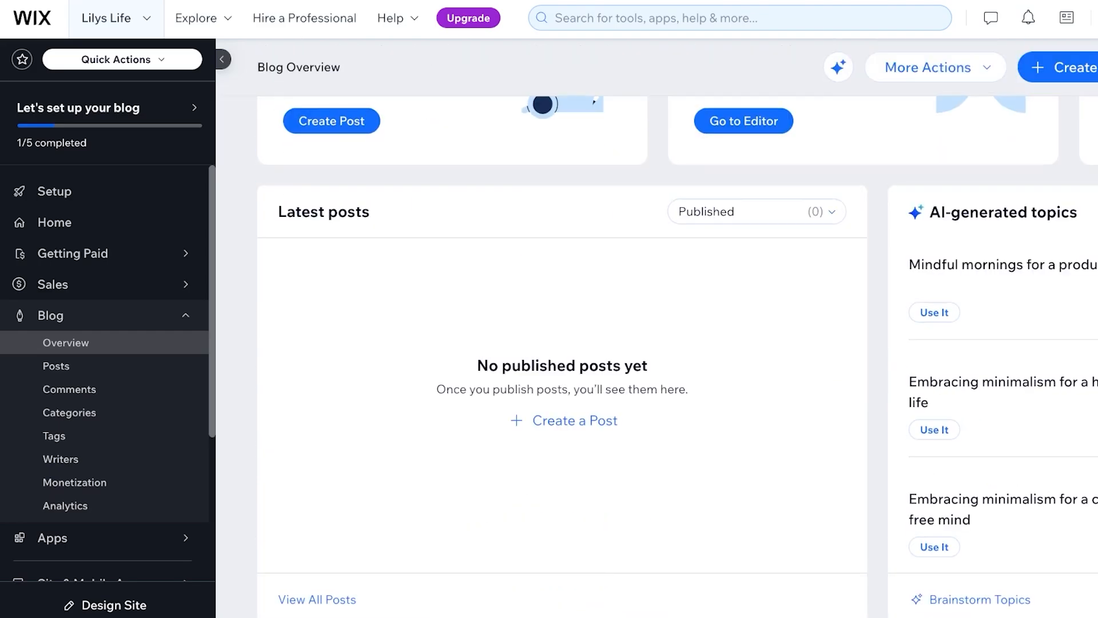